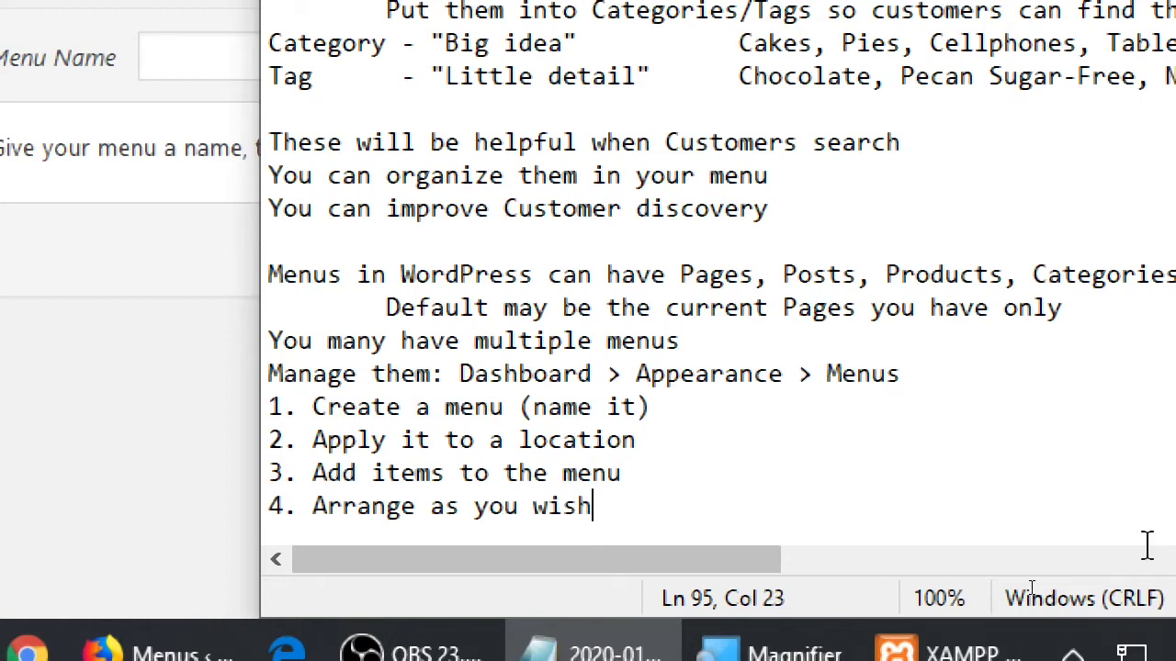
Review the numbered instructions in the notes on creating, locating, filling and arranging a menu.
{"action": "key", "text": "Up"}
{"action": "key", "text": "End"}
{"action": "key", "text": "Up"}
{"action": "key", "text": "End"}
{"action": "key", "text": "shift+Home"}
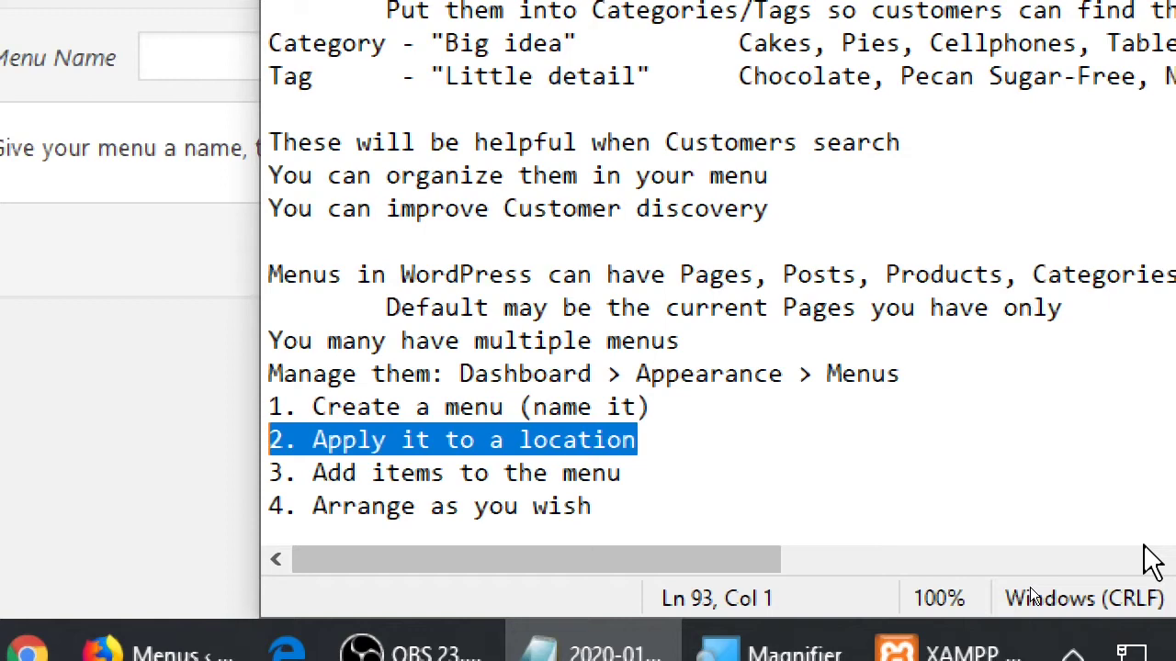
{"action": "key", "text": "End"}
{"action": "key", "text": "Left"}
{"action": "key", "text": "Left"}
{"action": "key", "text": "Left"}
{"action": "key", "text": "Left"}
{"action": "key", "text": "Left"}
{"action": "key", "text": "Left"}
{"action": "key", "text": "Left"}
{"action": "key", "text": "Left"}
{"action": "key", "text": "Left"}
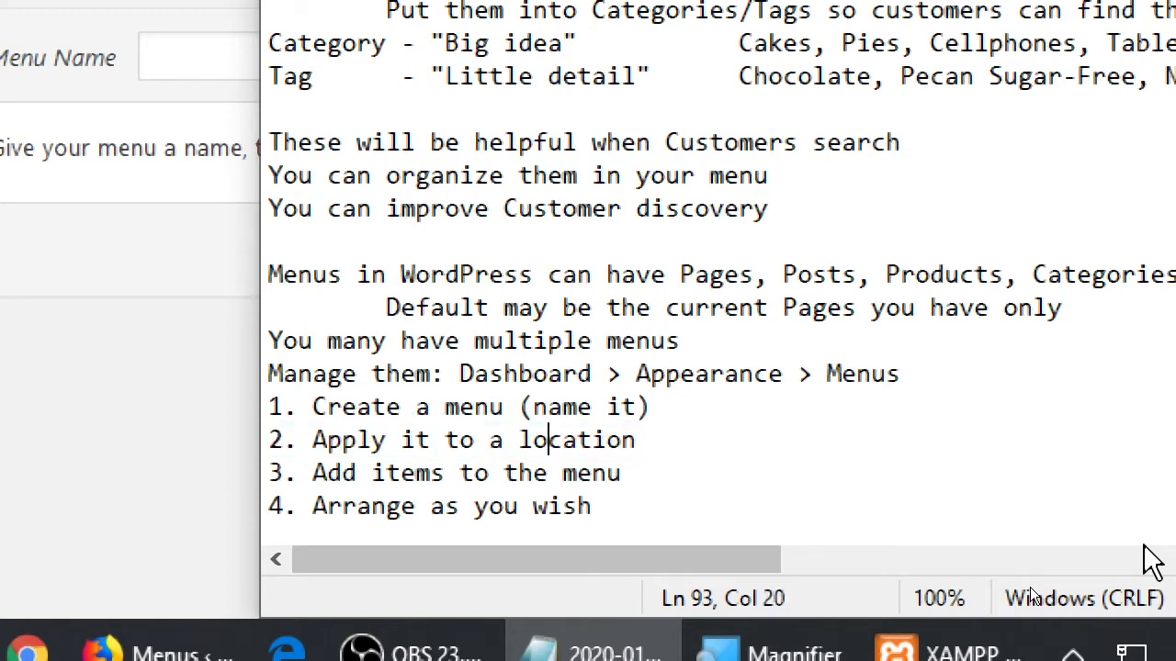
{"action": "key", "text": "Left"}
{"action": "key", "text": "Left"}
{"action": "key", "text": "Left"}
{"action": "key", "text": "Left"}
{"action": "key", "text": "Down"}
{"action": "key", "text": "Left"}
{"action": "key", "text": "Left"}
{"action": "key", "text": "Left"}
{"action": "key", "text": "Left"}
{"action": "key", "text": "Left"}
{"action": "key", "text": "Left"}
{"action": "key", "text": "Down"}
{"action": "key", "text": "Right"}
{"action": "key", "text": "Right"}
{"action": "key", "text": "Right"}
{"action": "key", "text": "Right"}
{"action": "key", "text": "Right"}
{"action": "key", "text": "super+minus"}
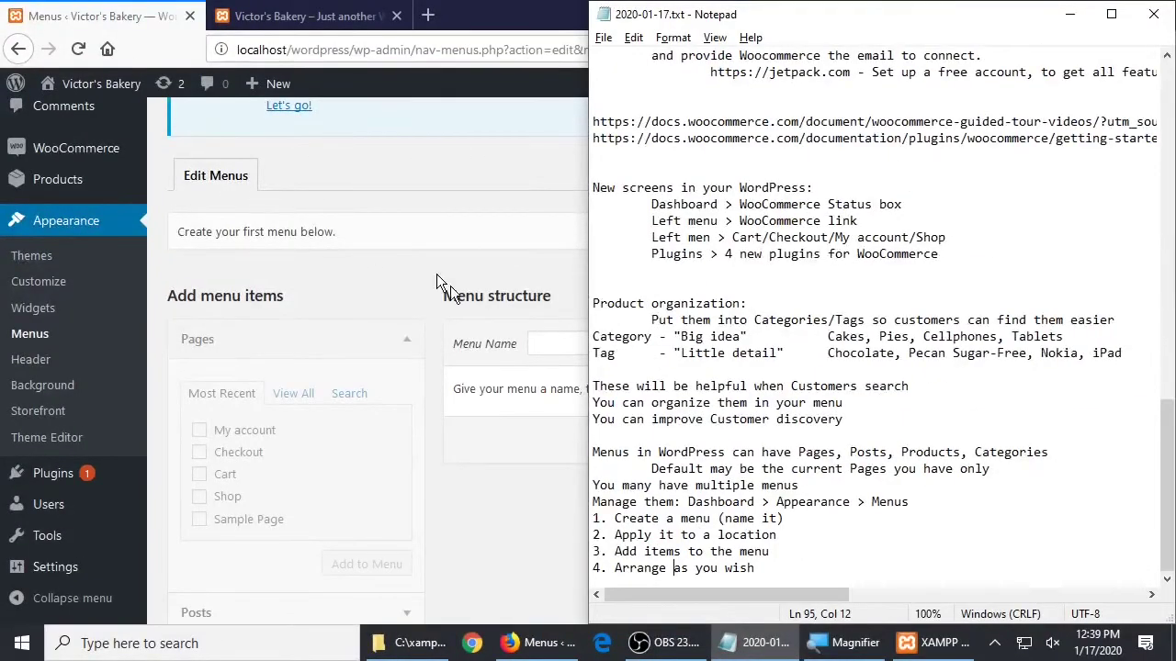
Switch to the WordPress Menus page in Firefox and create a menu named "Main Menu".
{"action": "left_click", "coordinate": [557, 343]}
{"action": "type", "text": "Main"}
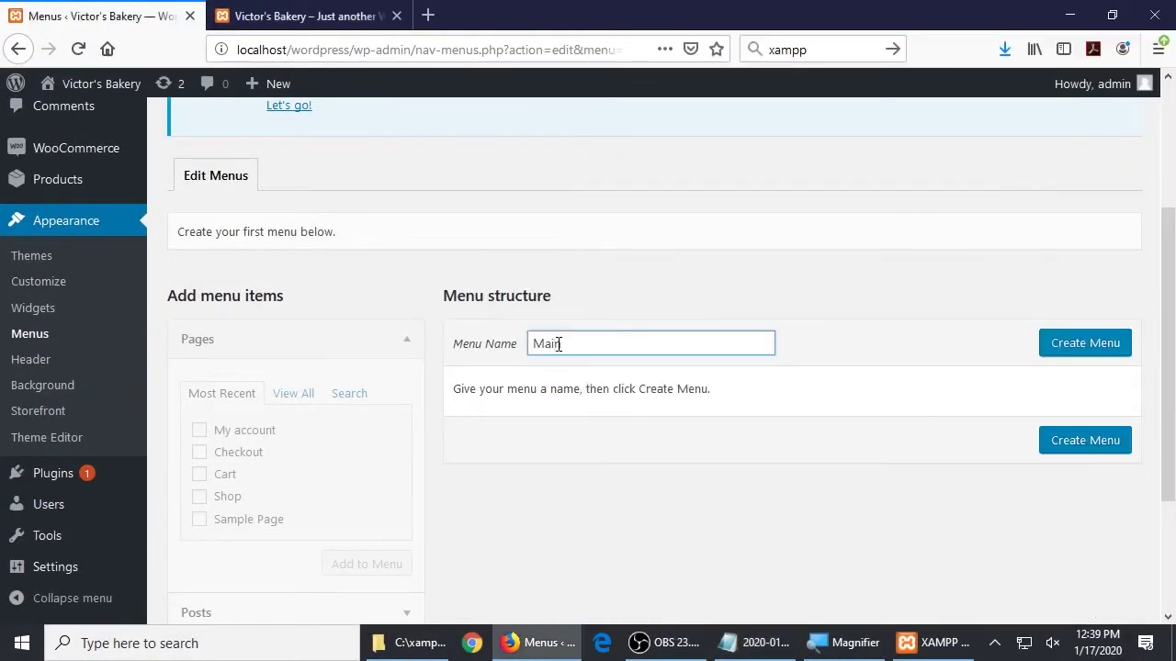
{"action": "key", "text": "super+plus"}
{"action": "type", "text": "n"}
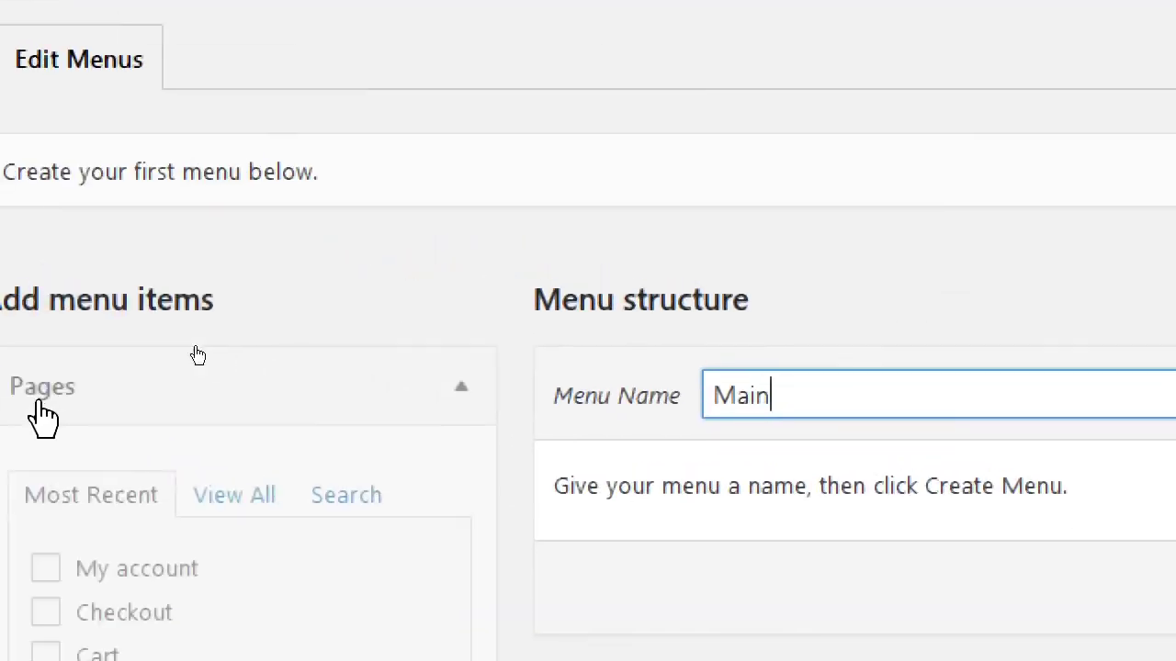
{"action": "type", "text": " Menu"}
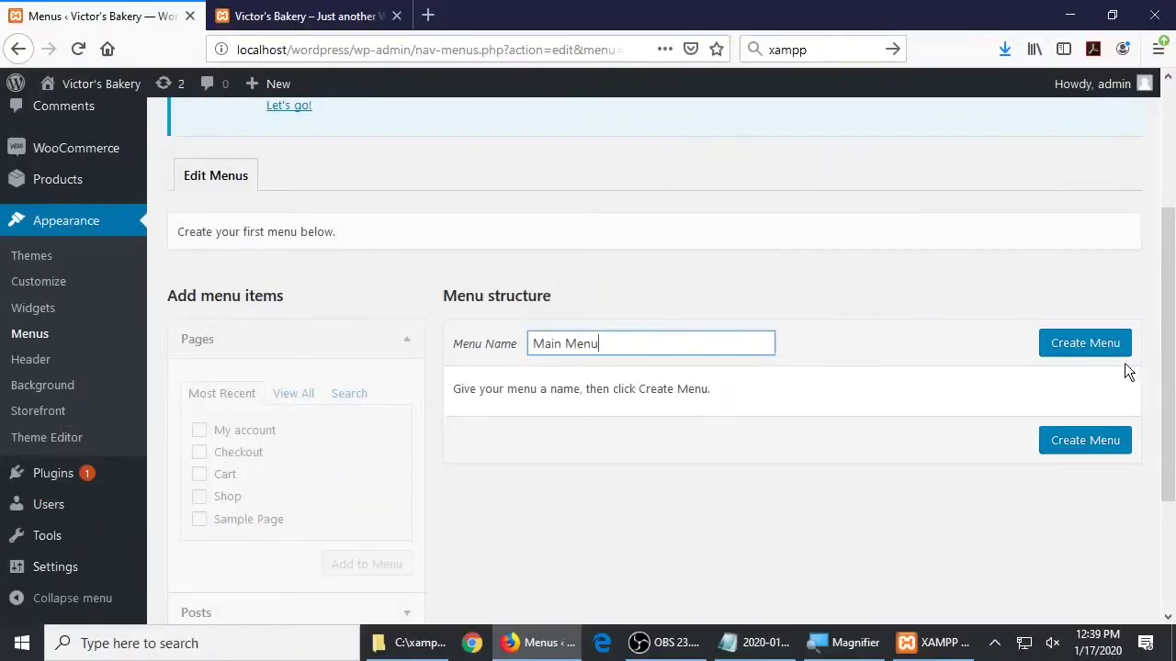
{"action": "left_click", "coordinate": [1079, 346]}
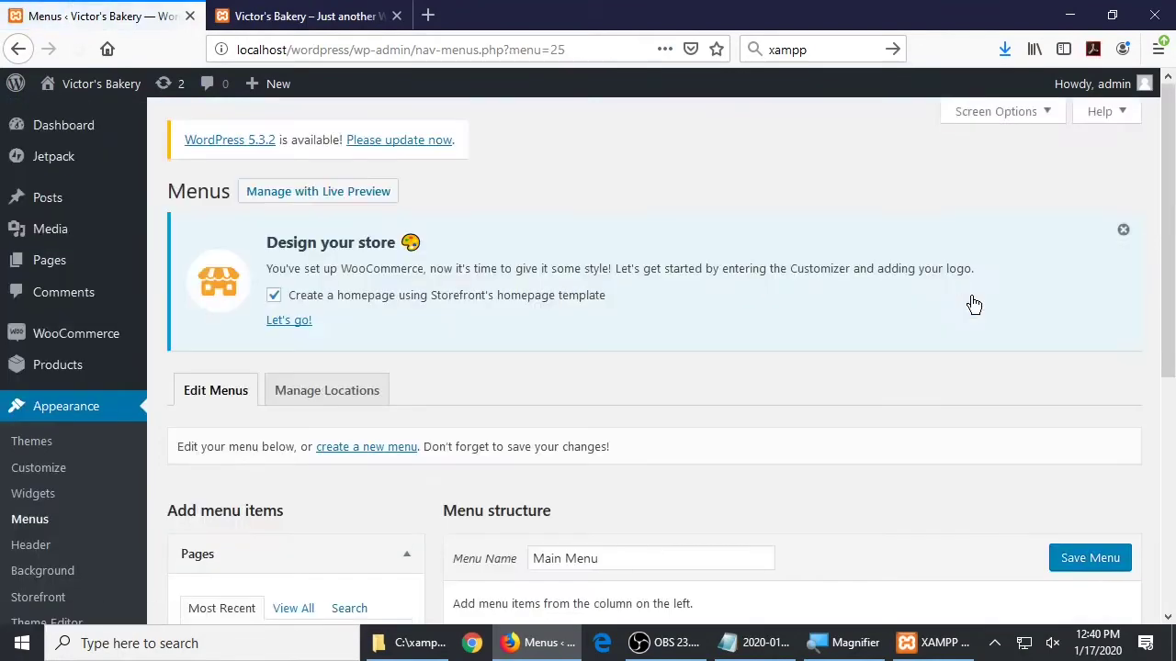
Assign Main Menu to the Primary Menu display location and save it after checking the site's front page.
{"action": "scroll", "coordinate": [988, 374], "scroll_direction": "down", "scroll_amount": 5}
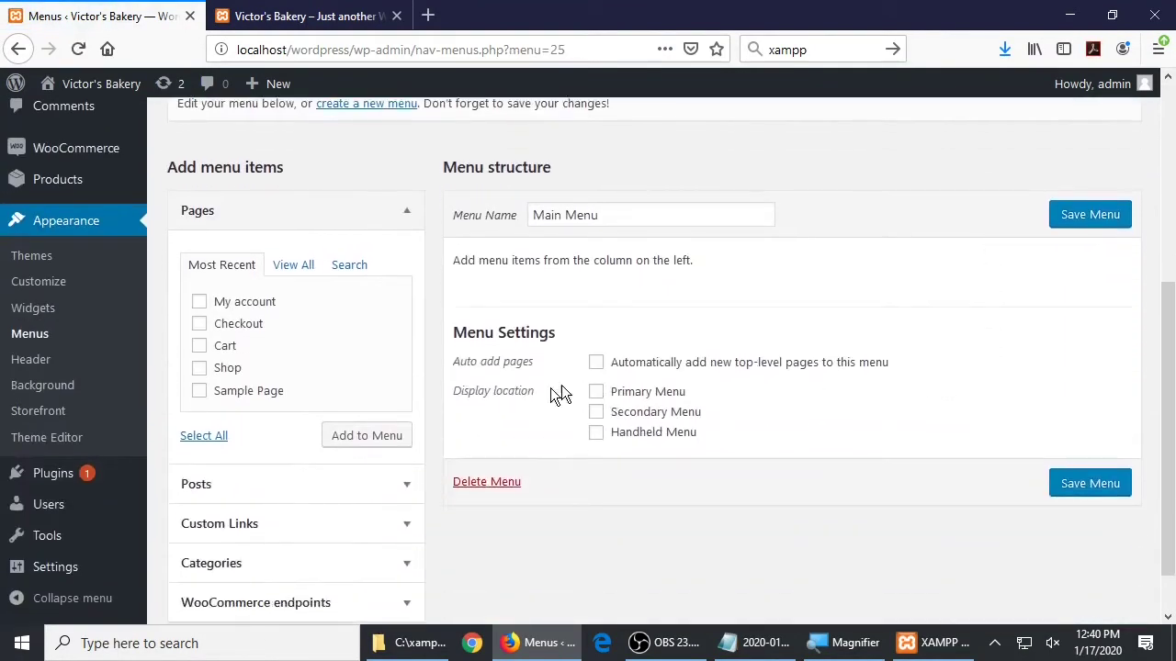
{"action": "left_click_drag", "start_coordinate": [480, 397], "coordinate": [521, 390]}
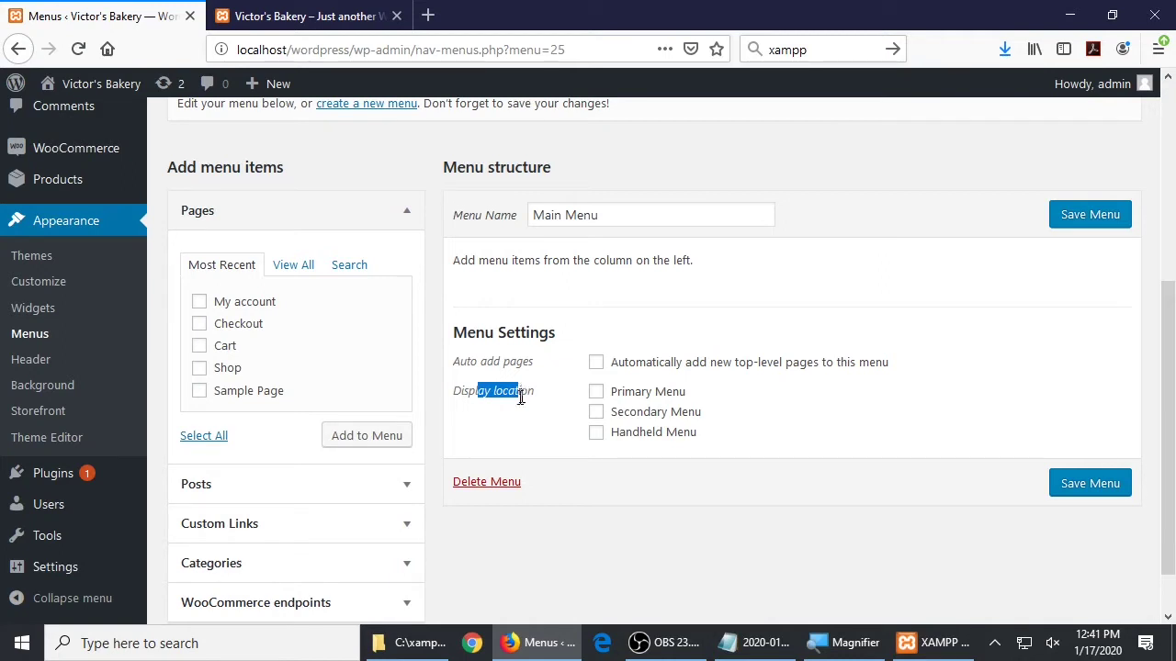
{"action": "left_click", "coordinate": [669, 534]}
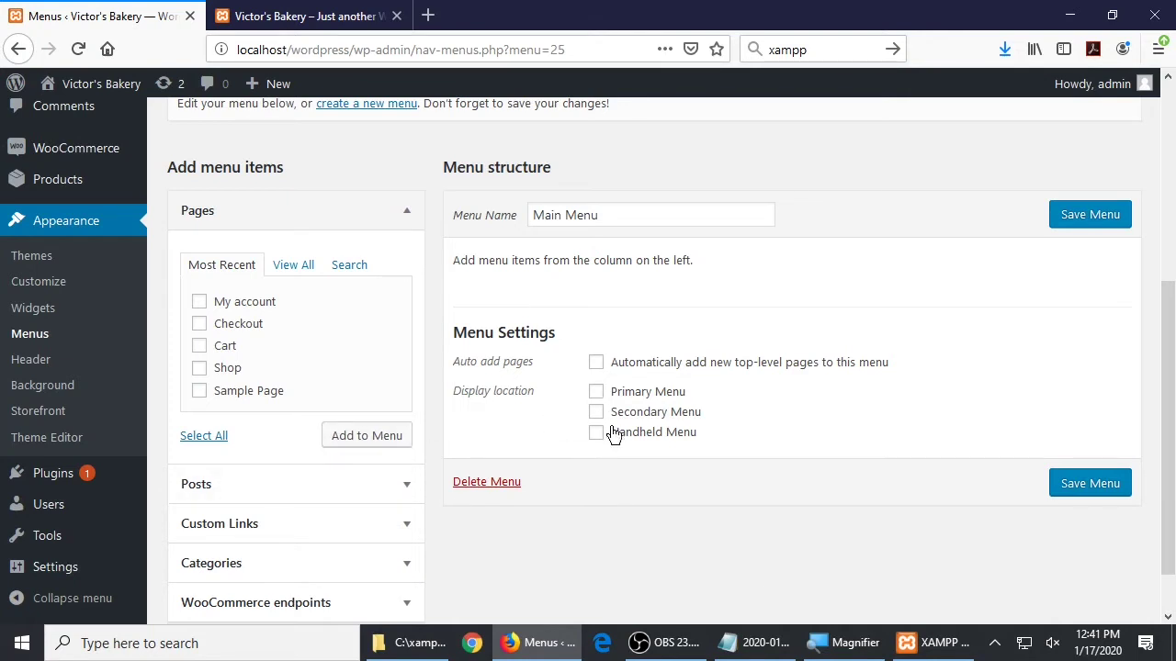
{"action": "left_click", "coordinate": [596, 393]}
{"action": "left_click", "coordinate": [253, 11]}
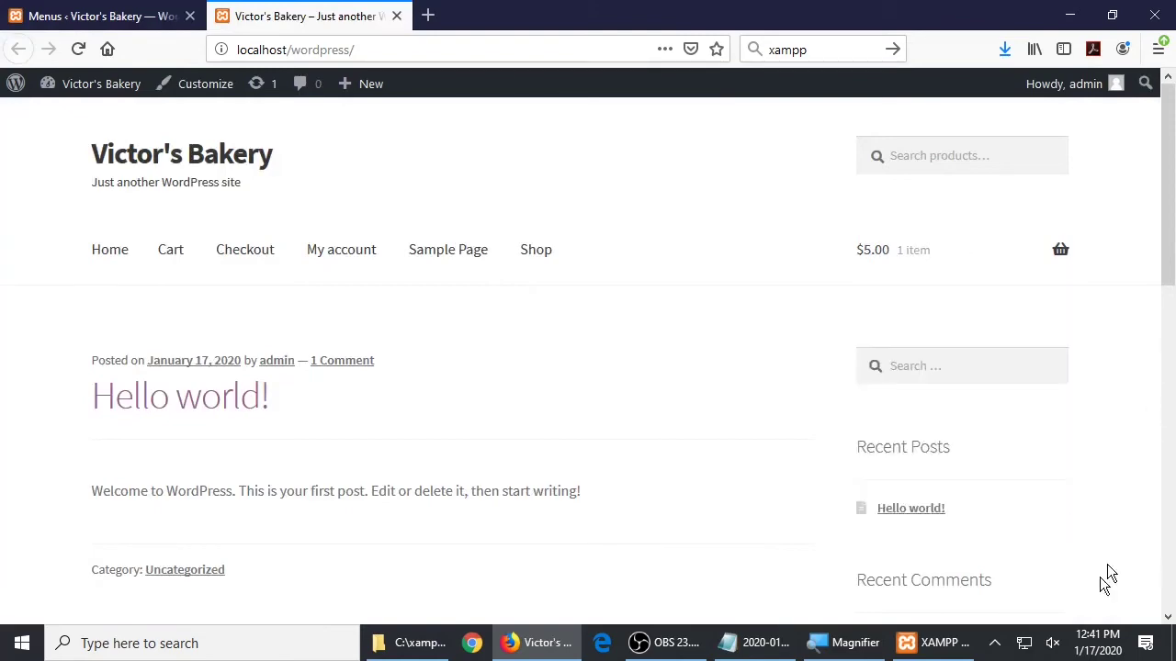
{"action": "scroll", "coordinate": [997, 603], "scroll_direction": "down", "scroll_amount": 10}
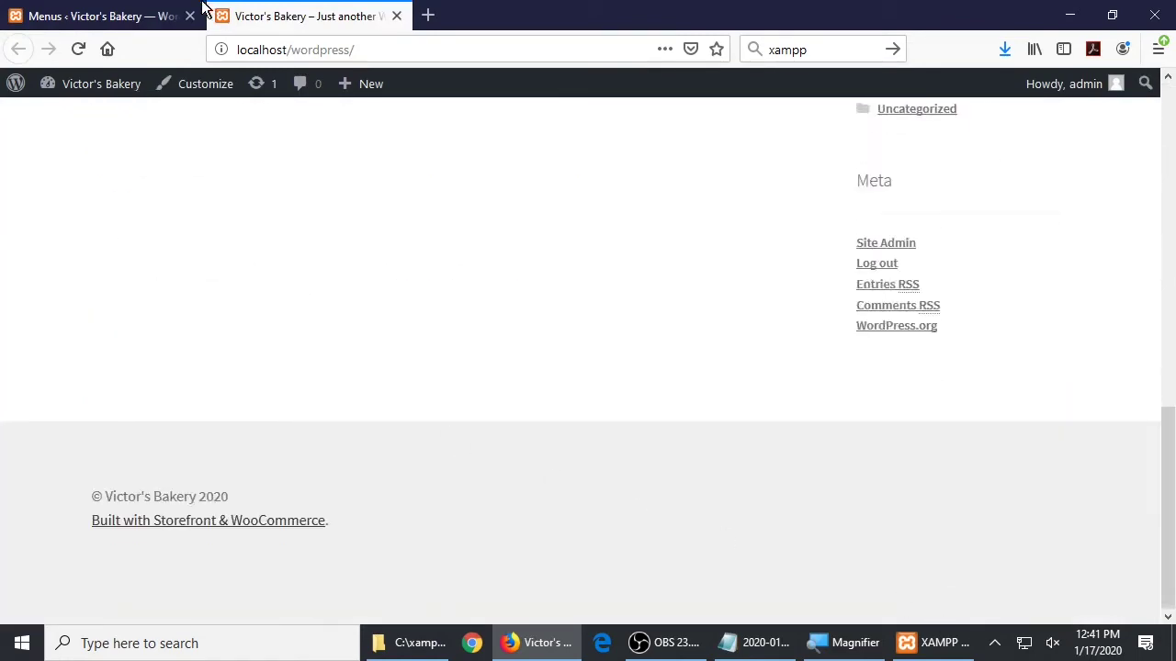
{"action": "left_click", "coordinate": [156, 16]}
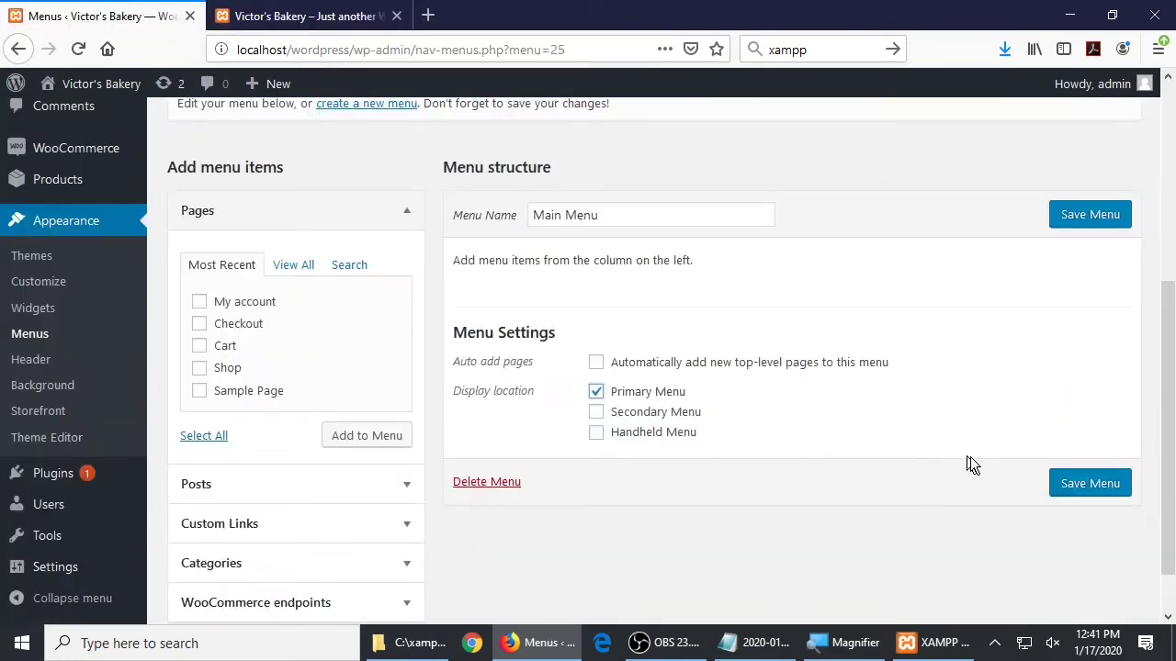
{"action": "left_click", "coordinate": [1064, 485]}
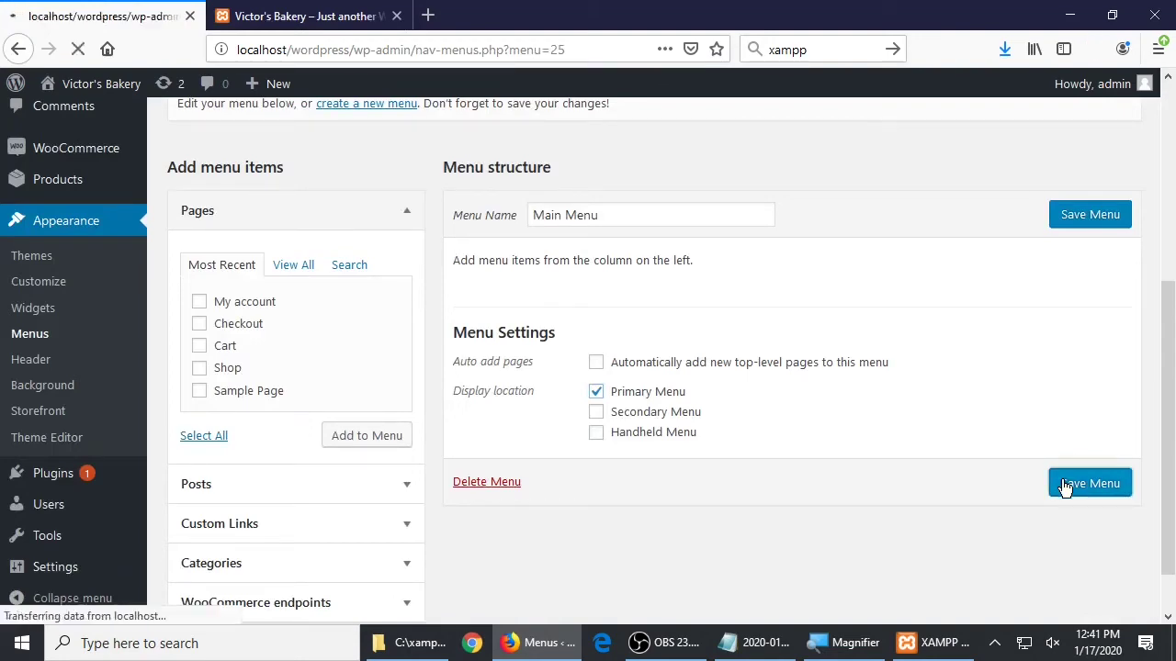
{"action": "scroll", "coordinate": [1034, 520], "scroll_direction": "down", "scroll_amount": 5}
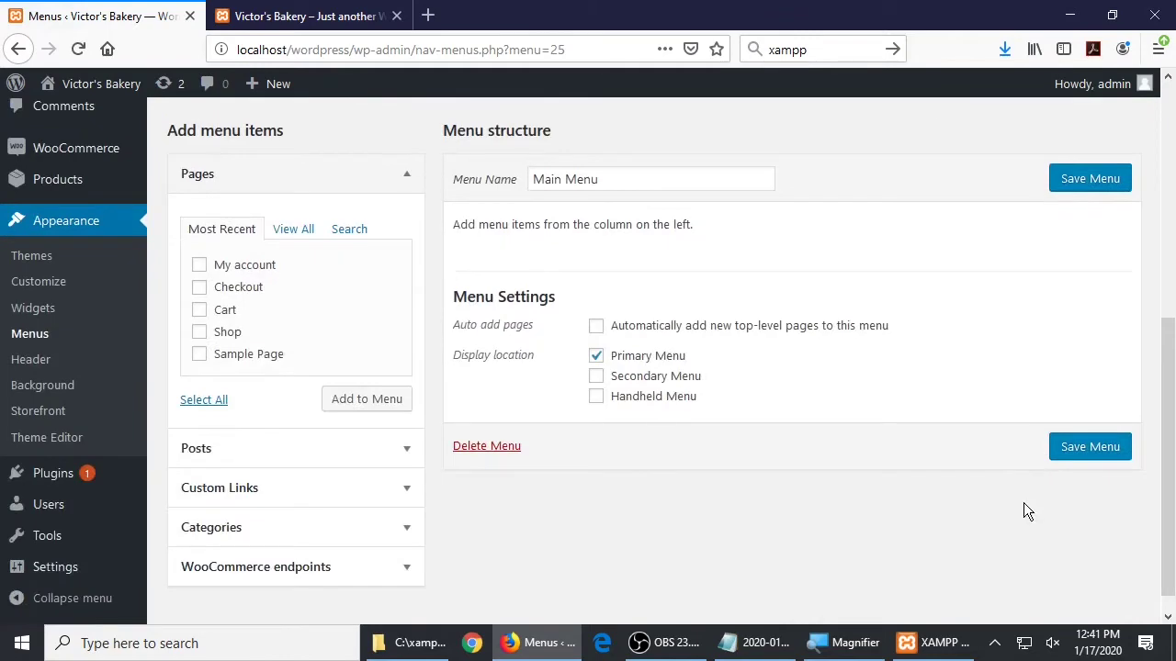
{"action": "scroll", "coordinate": [1023, 503], "scroll_direction": "up", "scroll_amount": 2}
{"action": "scroll", "coordinate": [828, 562], "scroll_direction": "down", "scroll_amount": 1}
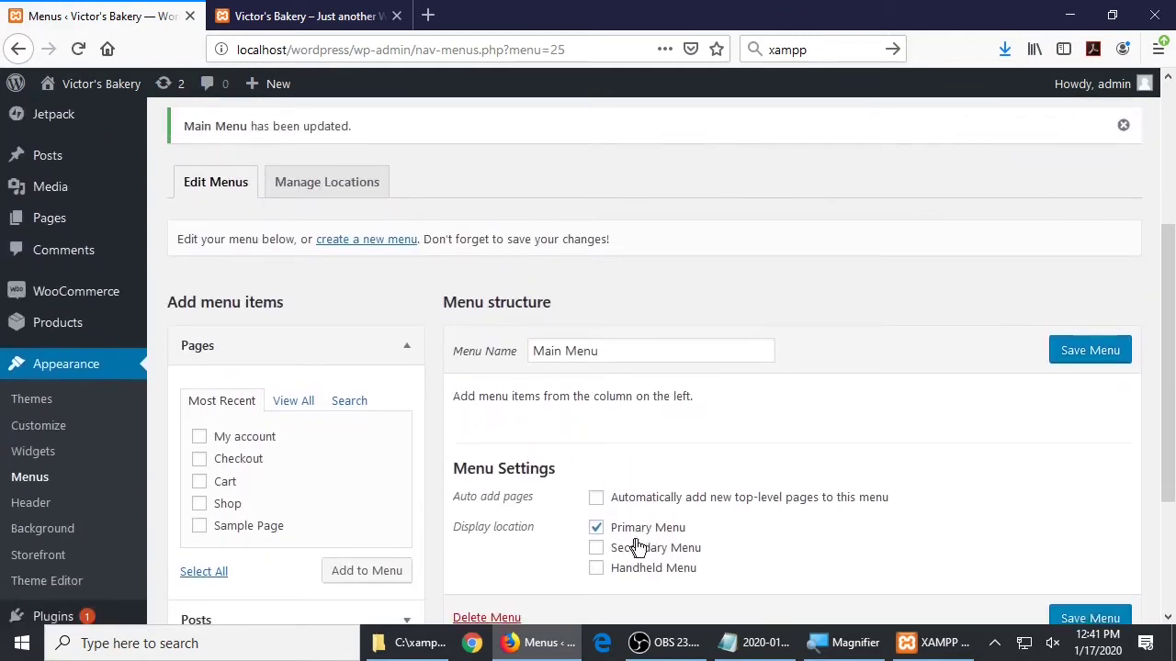
Switch to the Notepad notes, review the lines on applying a location and adding items, and return to the Menus page.
{"action": "left_click", "coordinate": [749, 643]}
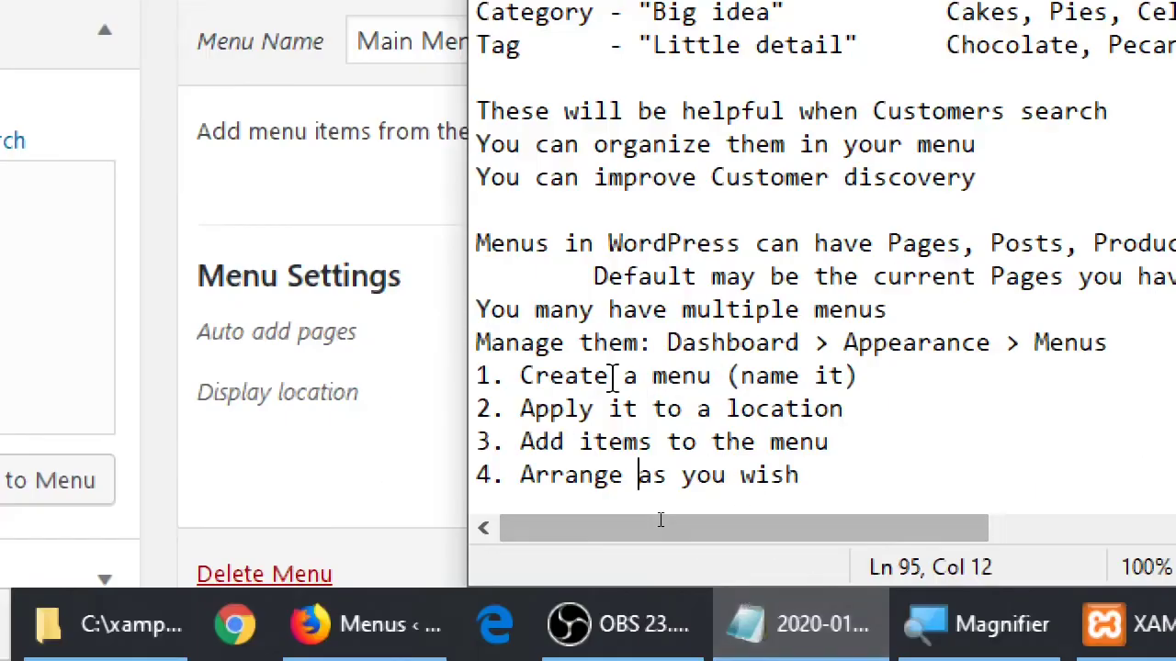
{"action": "left_click_drag", "start_coordinate": [659, 518], "coordinate": [728, 518]}
{"action": "left_click_drag", "start_coordinate": [581, 411], "coordinate": [804, 413]}
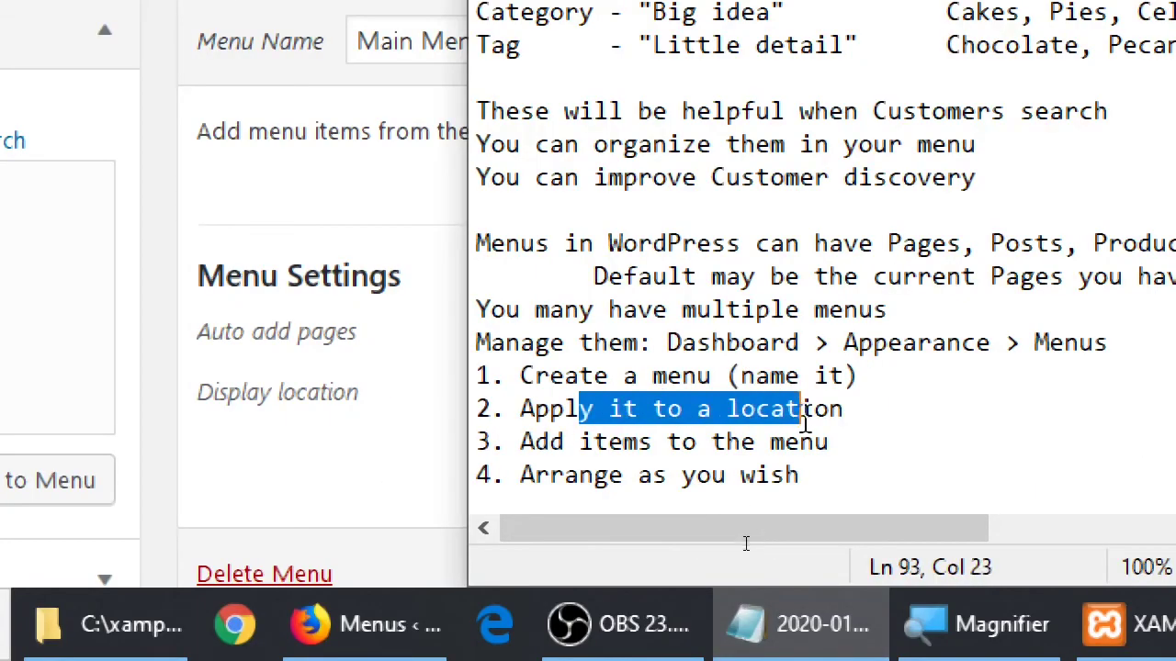
{"action": "left_click_drag", "start_coordinate": [536, 442], "coordinate": [742, 444]}
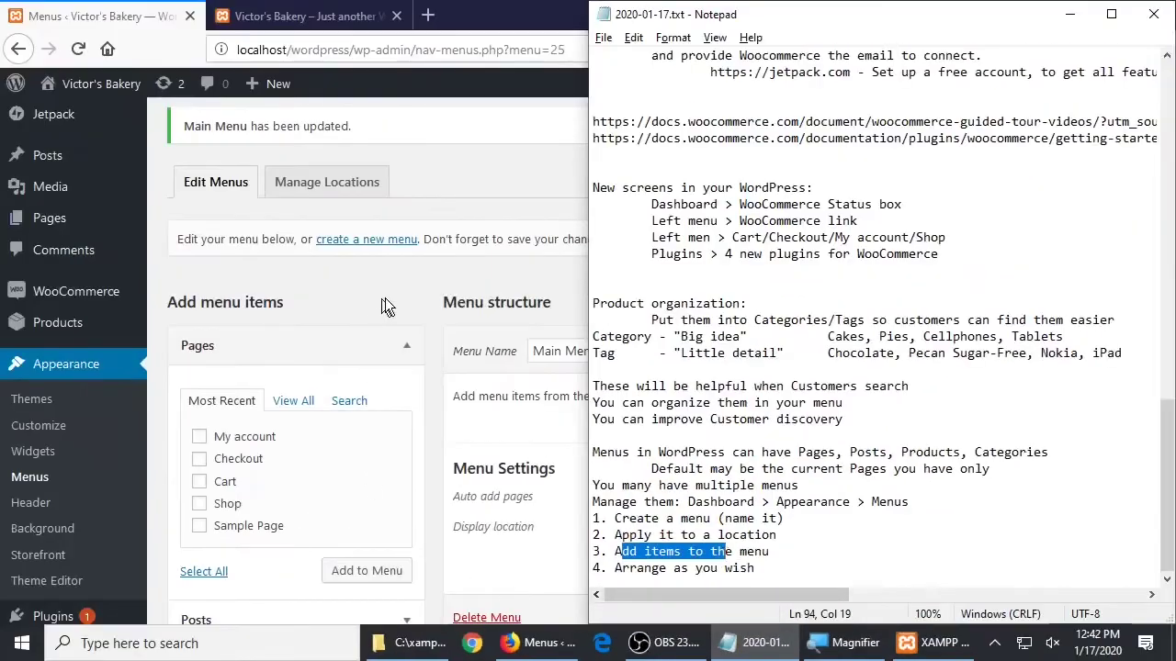
{"action": "left_click", "coordinate": [411, 301]}
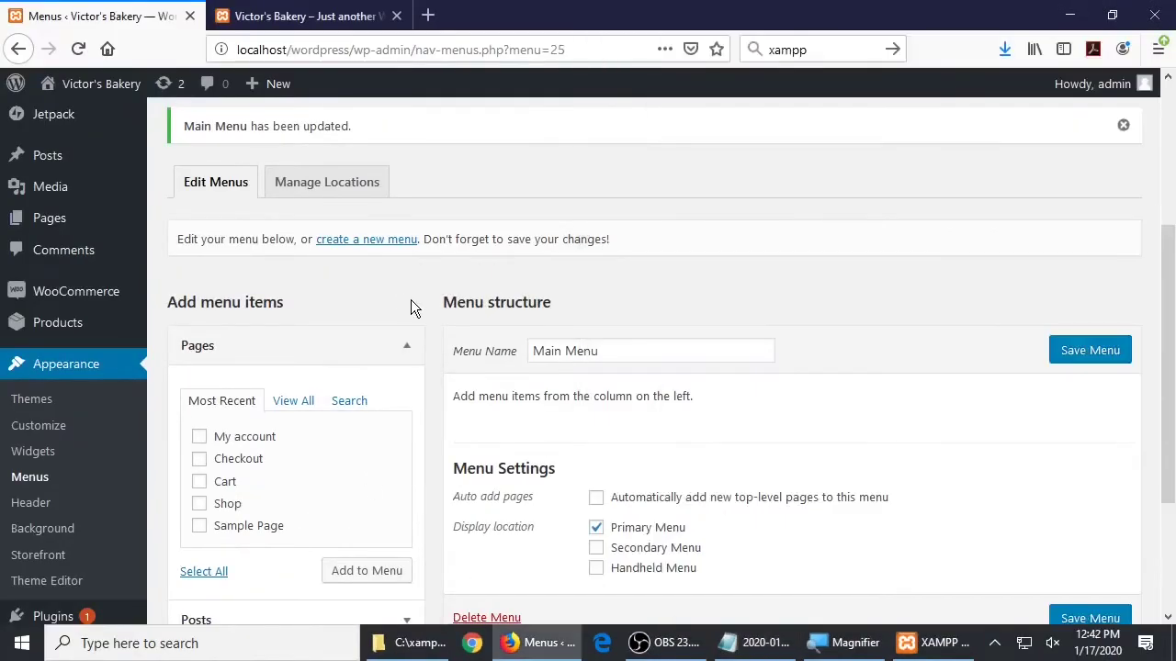
Add the Home, Cart, Checkout, My account and Shop pages to Main Menu from the full page list.
{"action": "scroll", "coordinate": [411, 306], "scroll_direction": "down", "scroll_amount": 2}
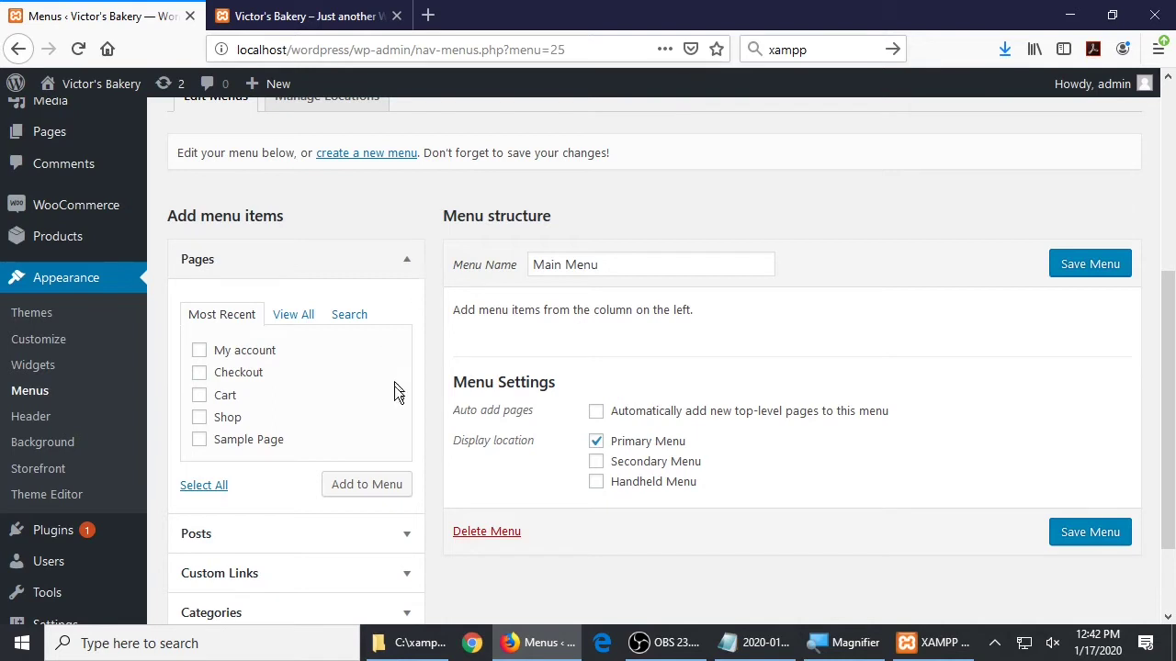
{"action": "left_click", "coordinate": [295, 315]}
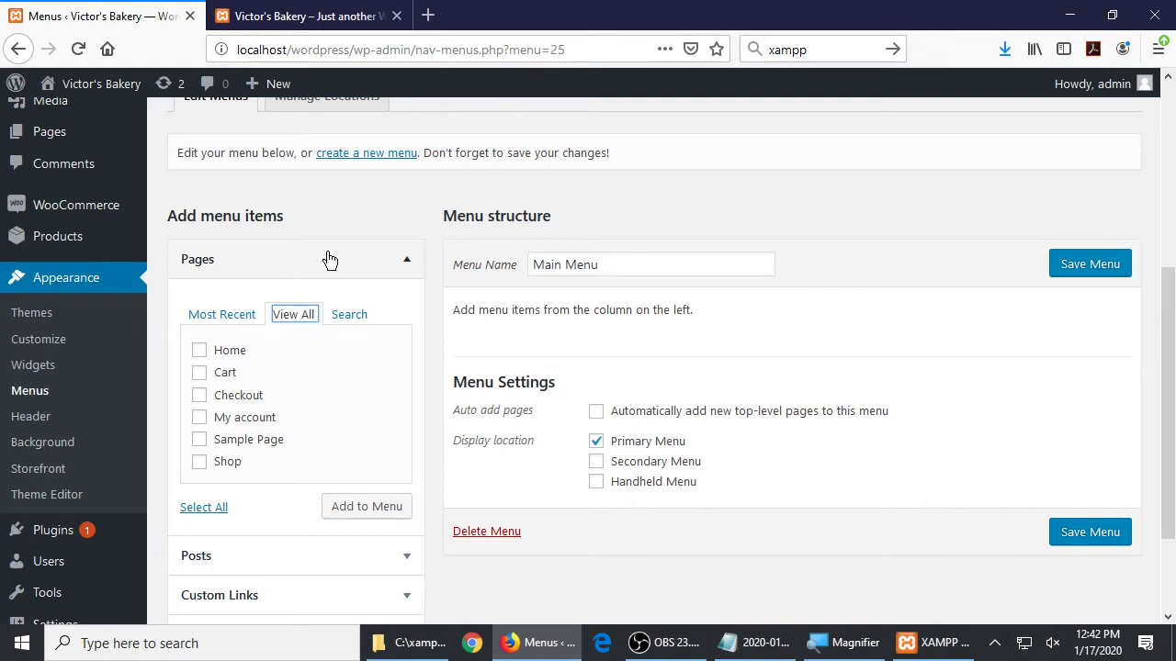
{"action": "left_click", "coordinate": [200, 350]}
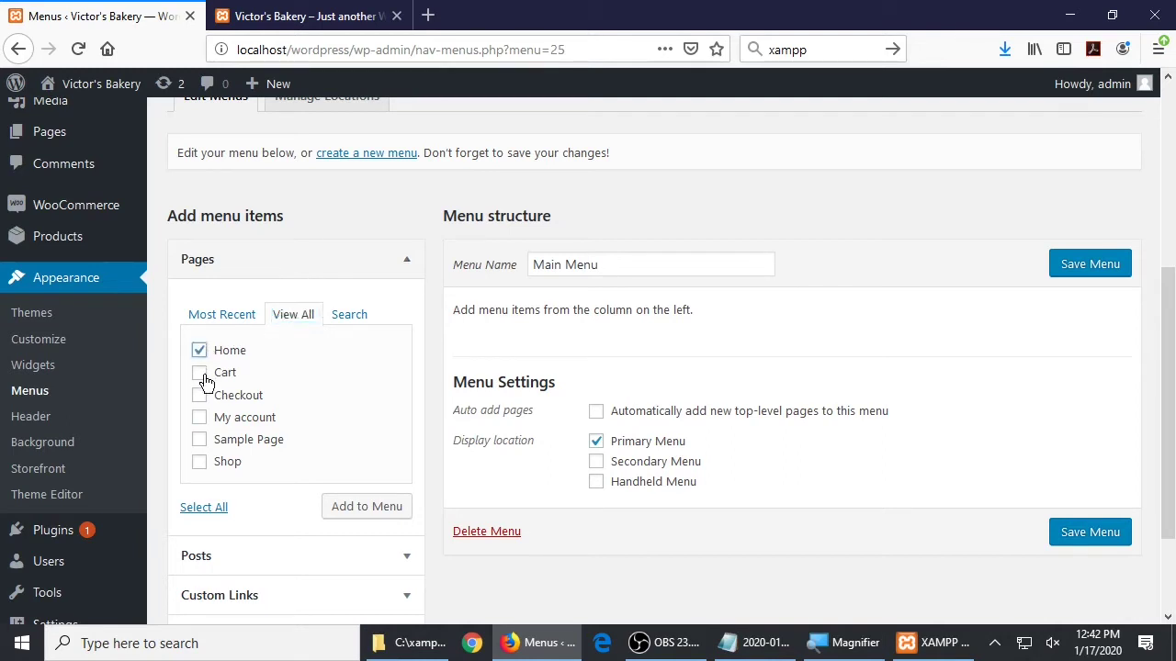
{"action": "left_click", "coordinate": [200, 372]}
{"action": "left_click", "coordinate": [200, 394]}
{"action": "left_click", "coordinate": [201, 417]}
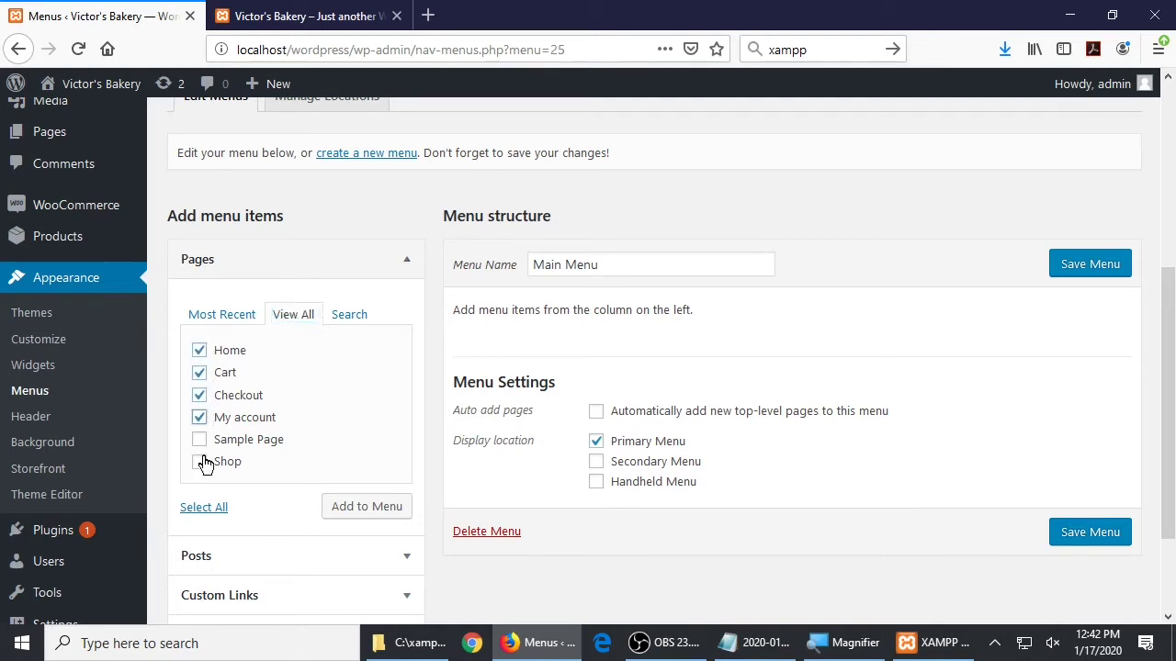
{"action": "left_click", "coordinate": [199, 461]}
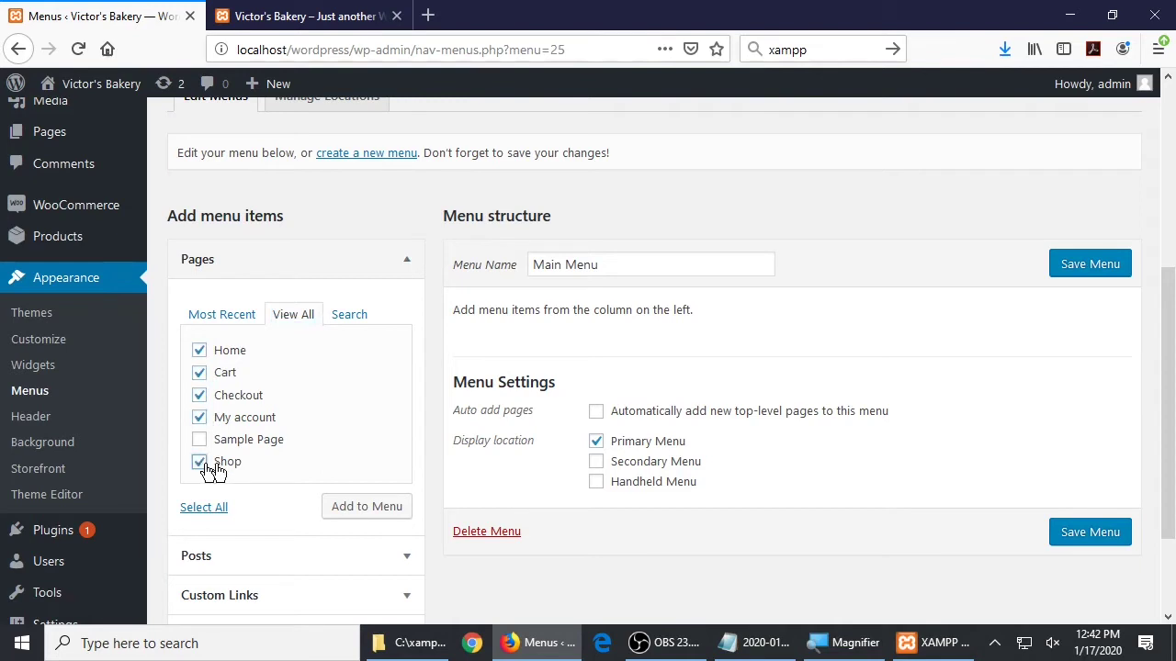
{"action": "left_click", "coordinate": [364, 511]}
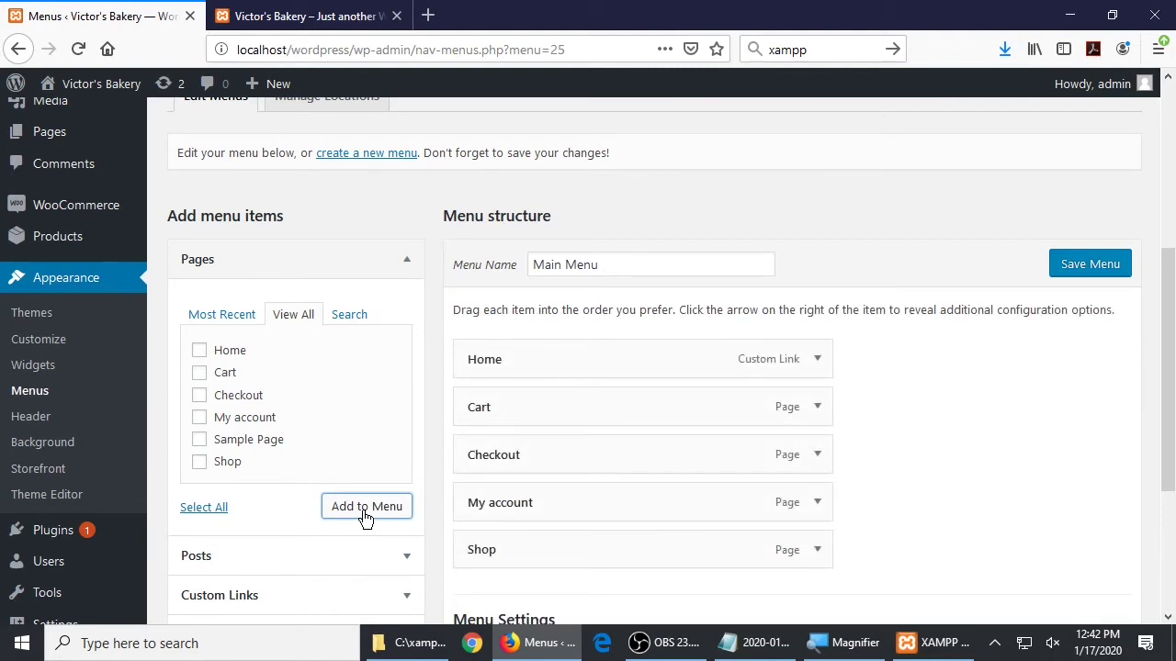
Reload the site's front page to check its navigation menu, and return to the menu editor.
{"action": "key", "text": "ctrl+Tab"}
{"action": "key", "text": "F5"}
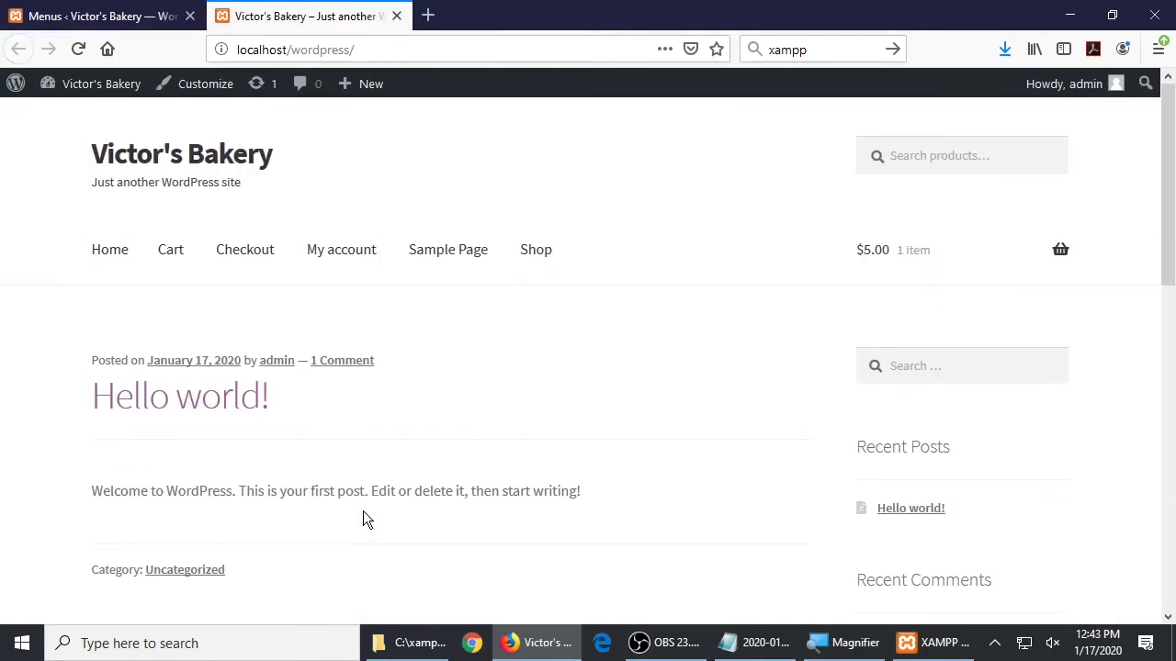
{"action": "key", "text": "ctrl+Tab"}
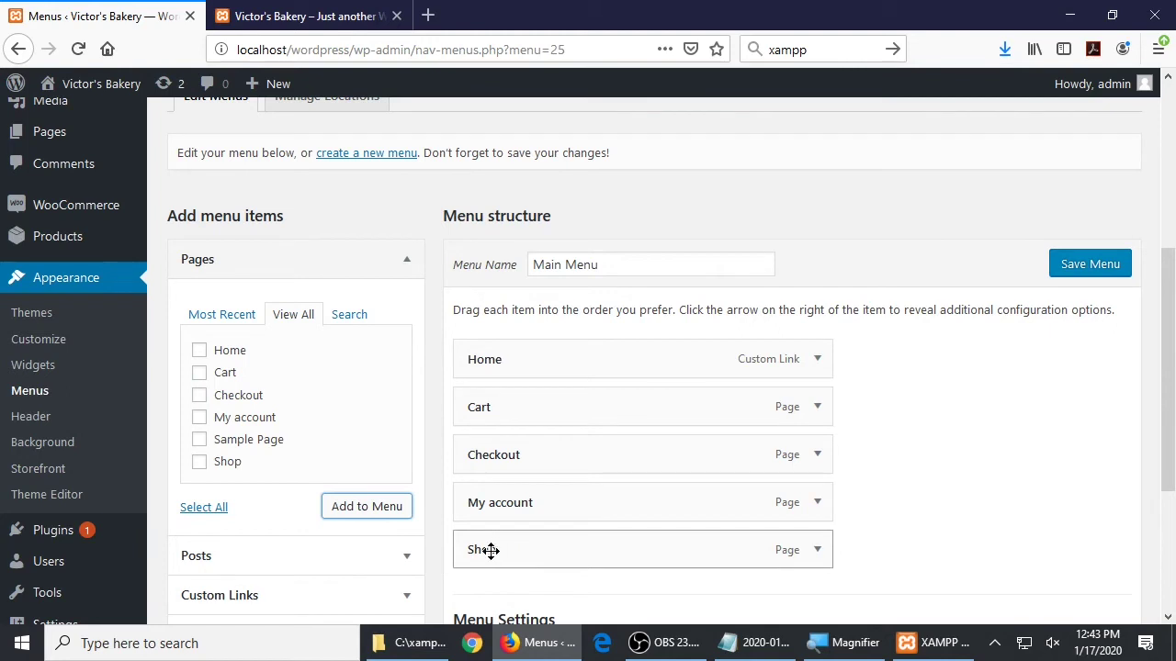
Reorder the menu so Home comes first and Shop second, and compare it with the front page's navigation.
{"action": "left_click_drag", "start_coordinate": [490, 550], "coordinate": [508, 344]}
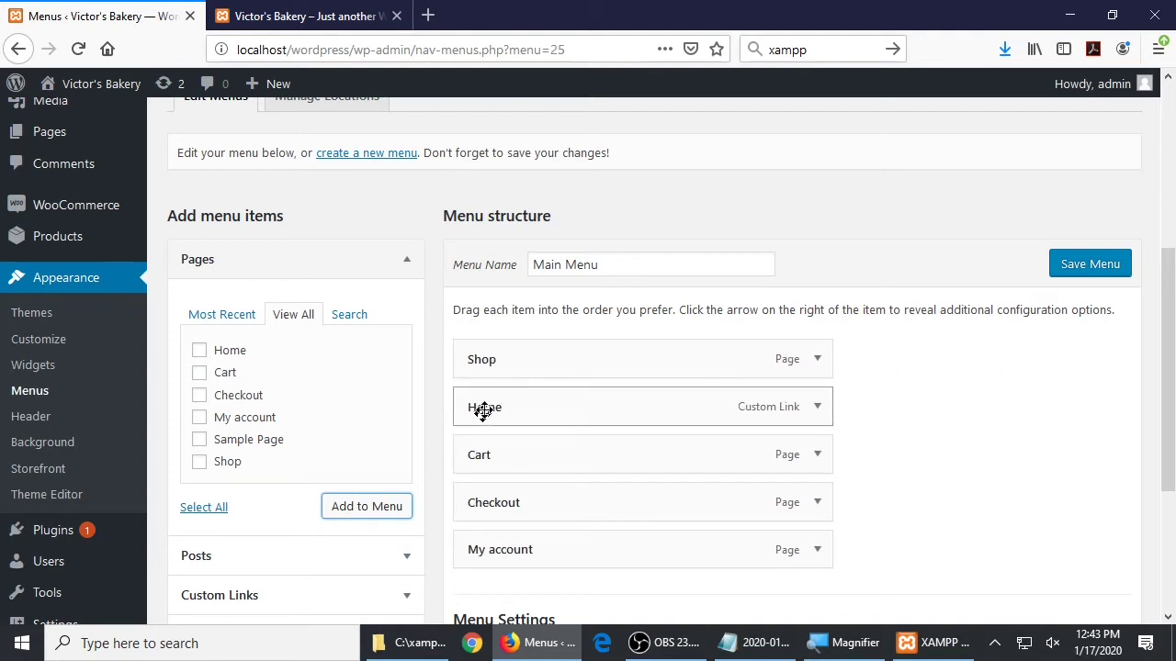
{"action": "left_click_drag", "start_coordinate": [483, 412], "coordinate": [488, 347]}
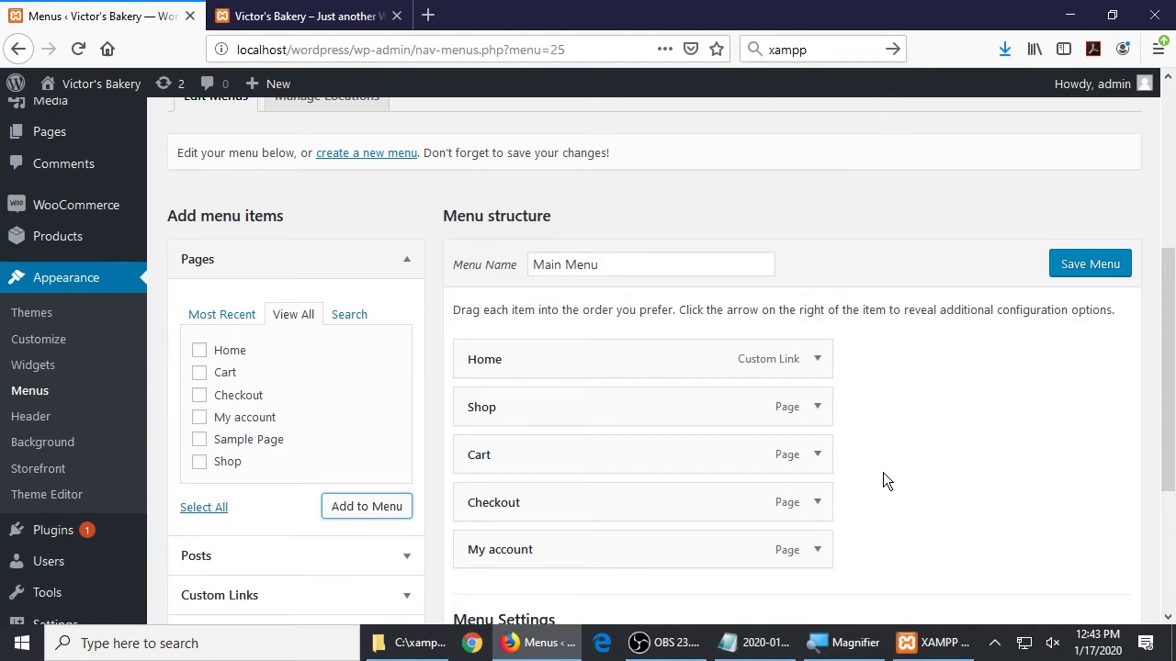
{"action": "left_click", "coordinate": [303, 15]}
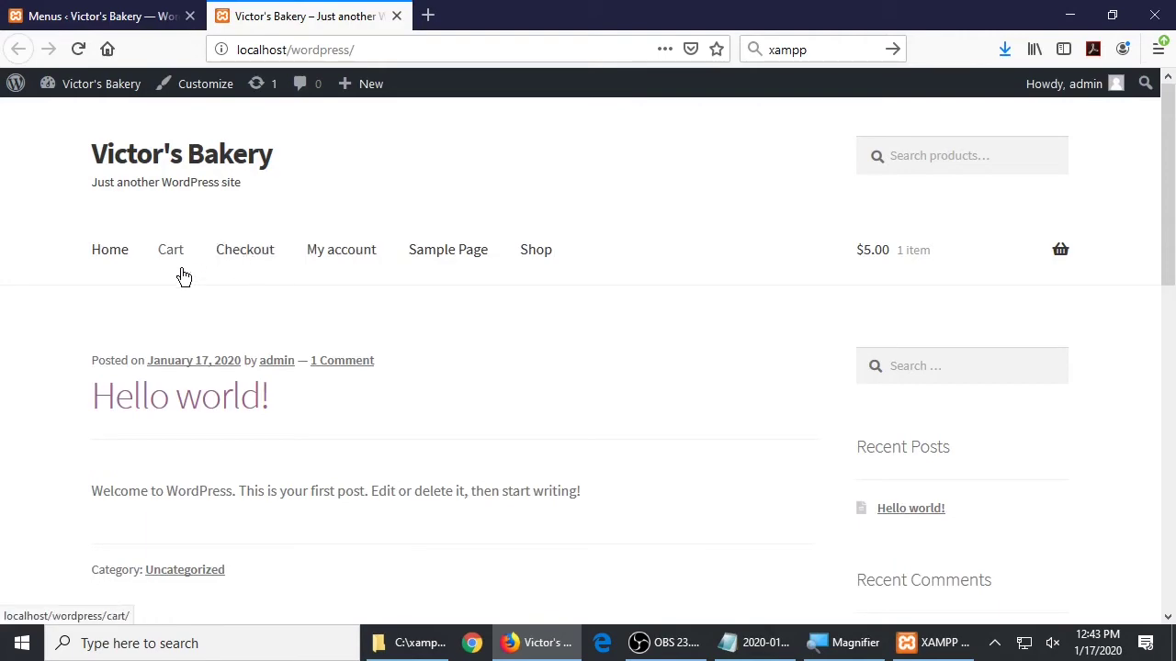
{"action": "left_click", "coordinate": [170, 16]}
Nest Cart and Checkout as sub items under My account, with Cart above Checkout.
{"action": "scroll", "coordinate": [644, 576], "scroll_direction": "down", "scroll_amount": 2}
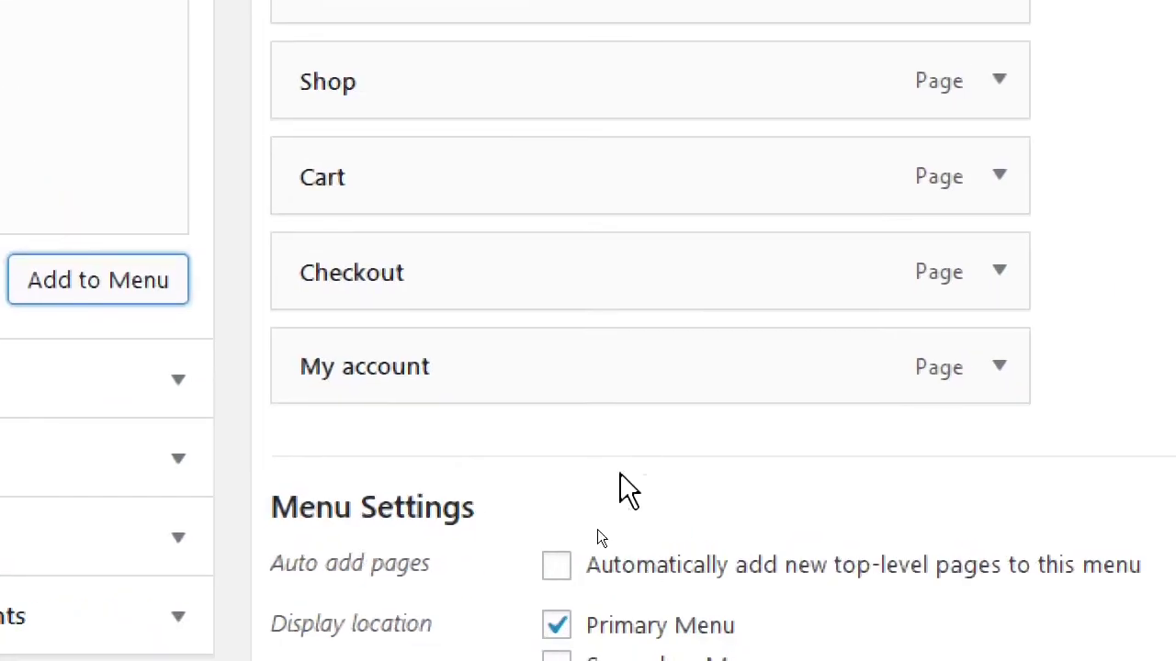
{"action": "left_click_drag", "start_coordinate": [334, 266], "coordinate": [342, 377]}
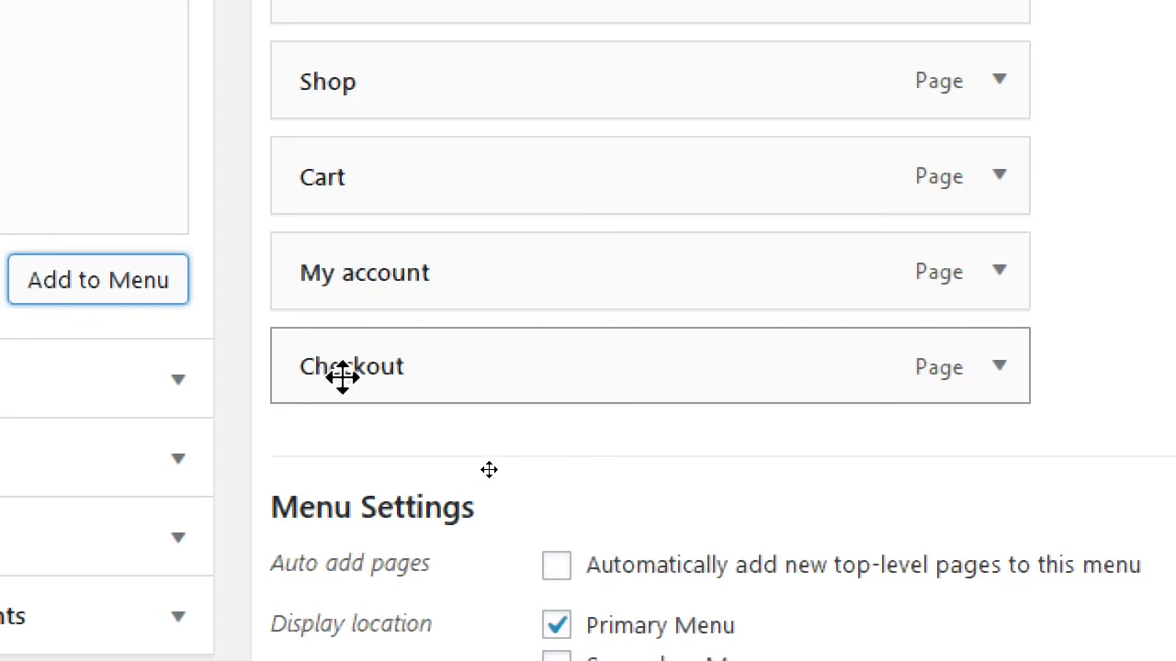
{"action": "left_click_drag", "start_coordinate": [341, 378], "coordinate": [411, 399]}
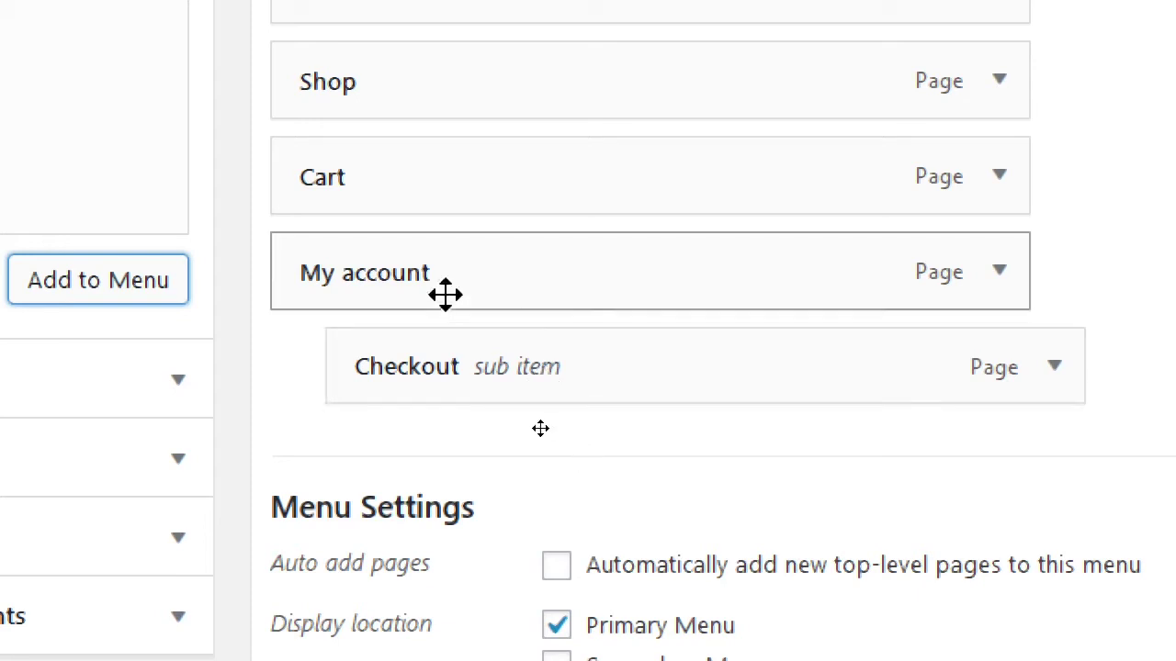
{"action": "left_click_drag", "start_coordinate": [359, 172], "coordinate": [403, 249]}
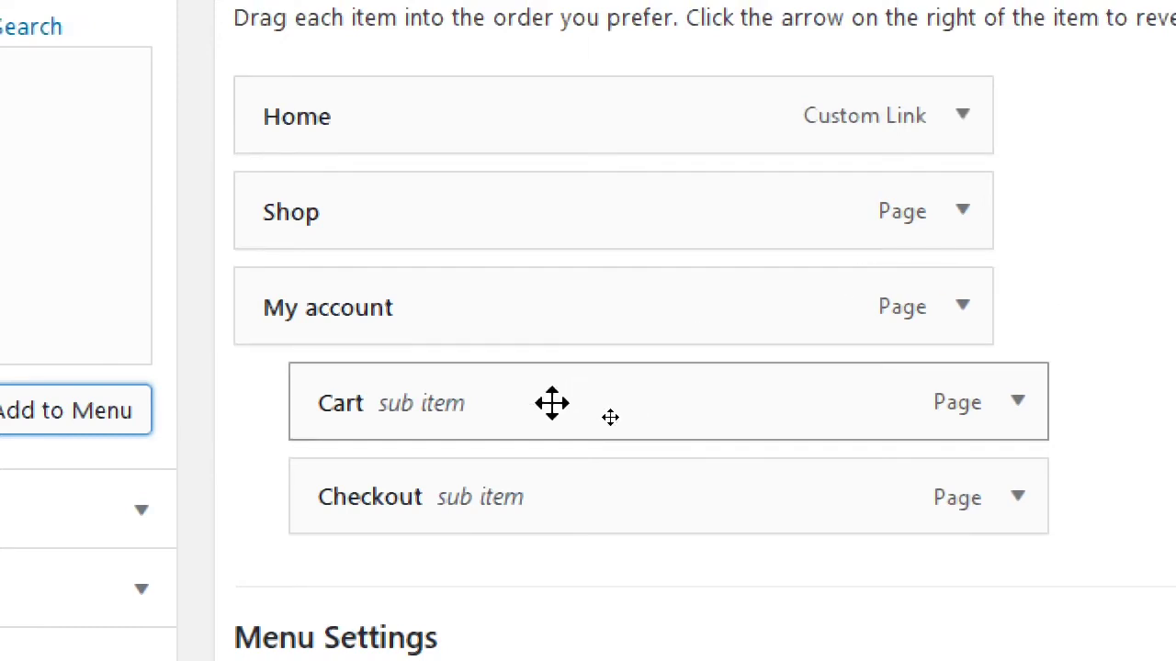
Move Cart below Checkout as a sub item of My account, and save Main Menu.
{"action": "left_click_drag", "start_coordinate": [609, 416], "coordinate": [601, 476]}
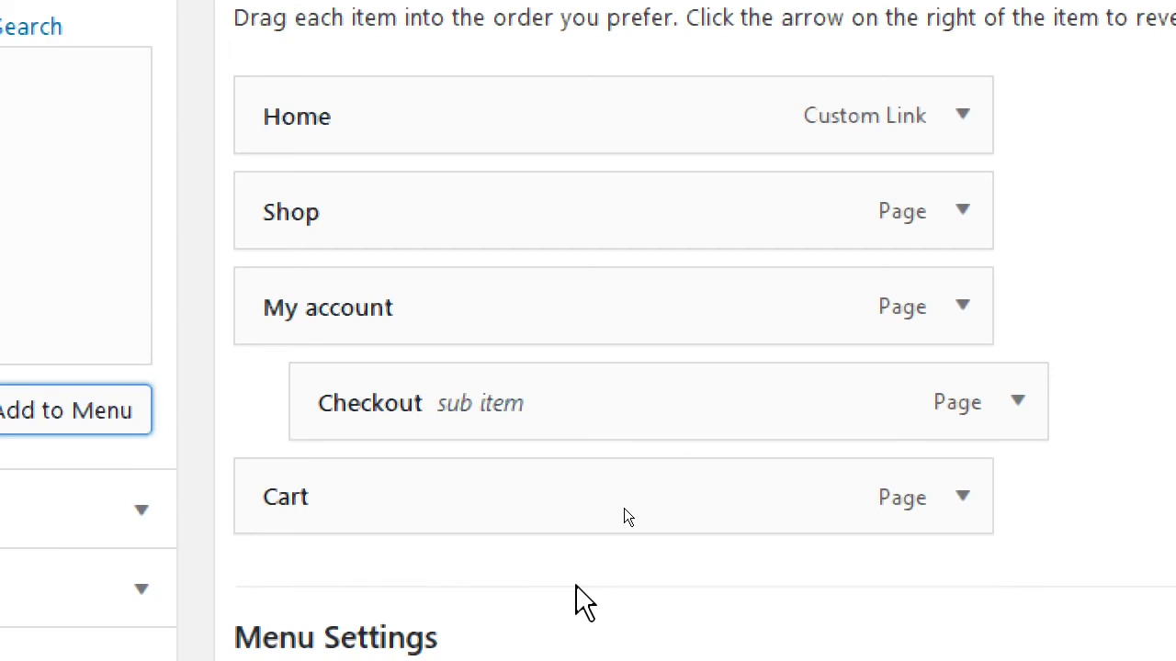
{"action": "left_click_drag", "start_coordinate": [623, 508], "coordinate": [519, 475]}
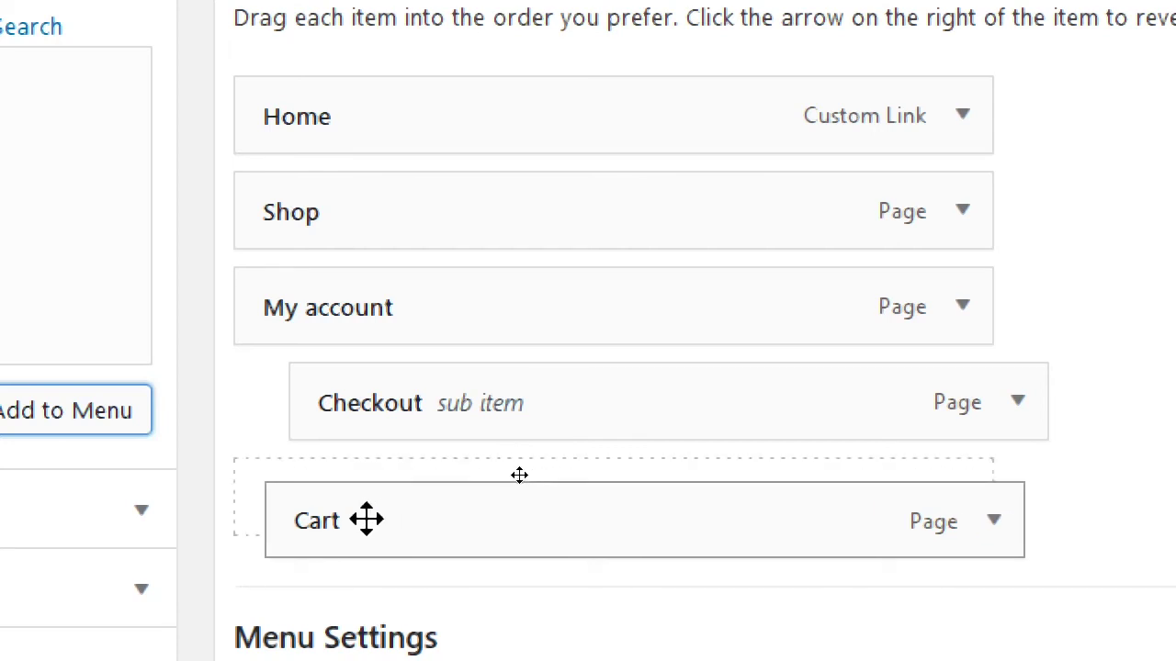
{"action": "left_click_drag", "start_coordinate": [519, 474], "coordinate": [543, 472]}
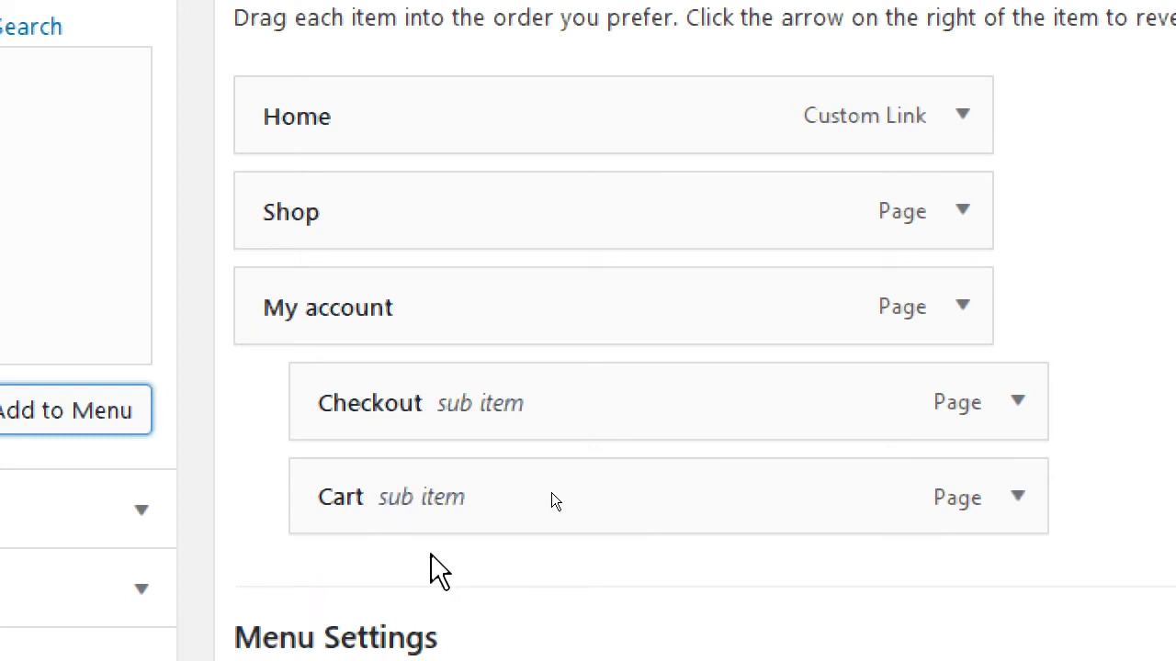
{"action": "left_click_drag", "start_coordinate": [465, 506], "coordinate": [551, 514]}
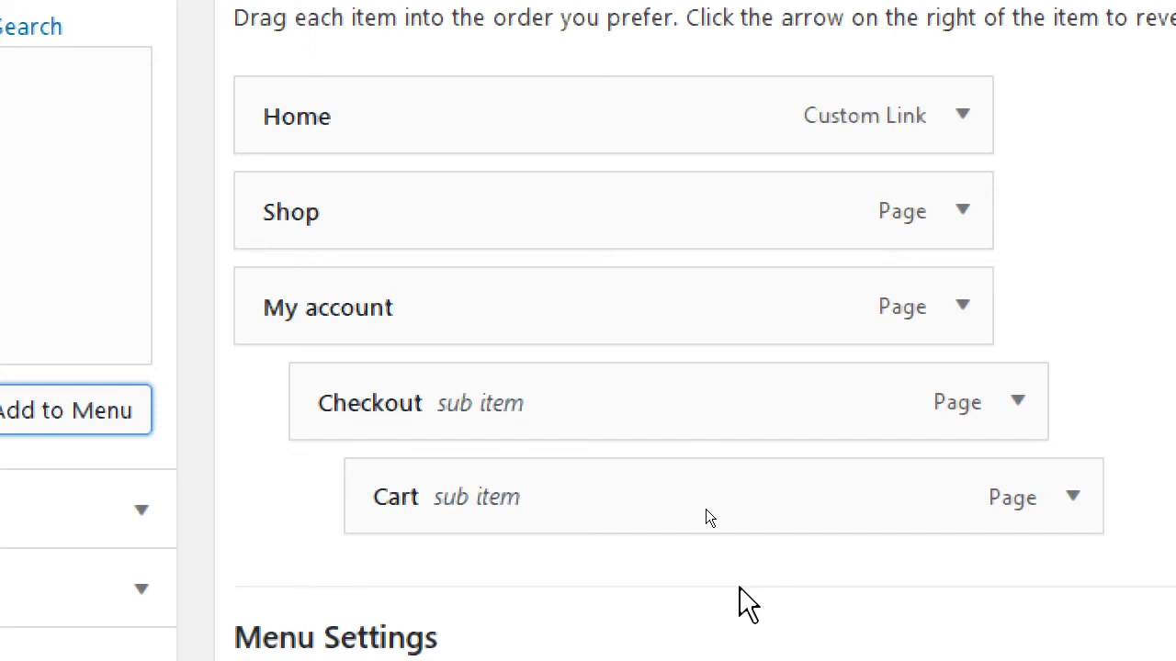
{"action": "left_click_drag", "start_coordinate": [643, 486], "coordinate": [506, 496]}
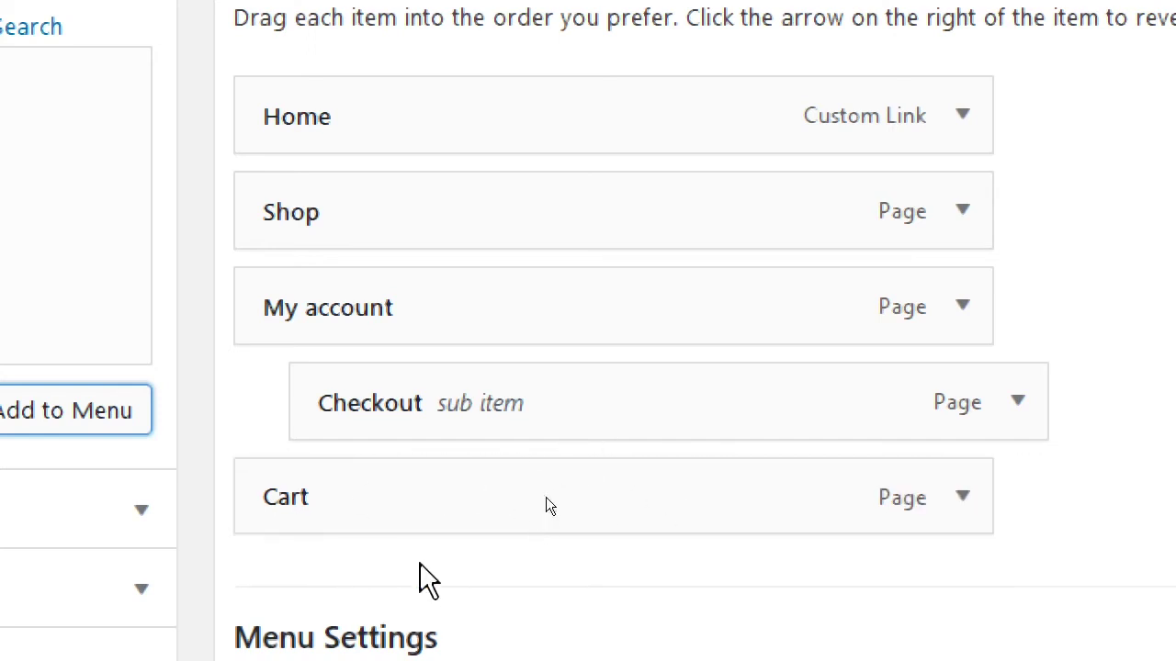
{"action": "left_click_drag", "start_coordinate": [351, 487], "coordinate": [411, 497]}
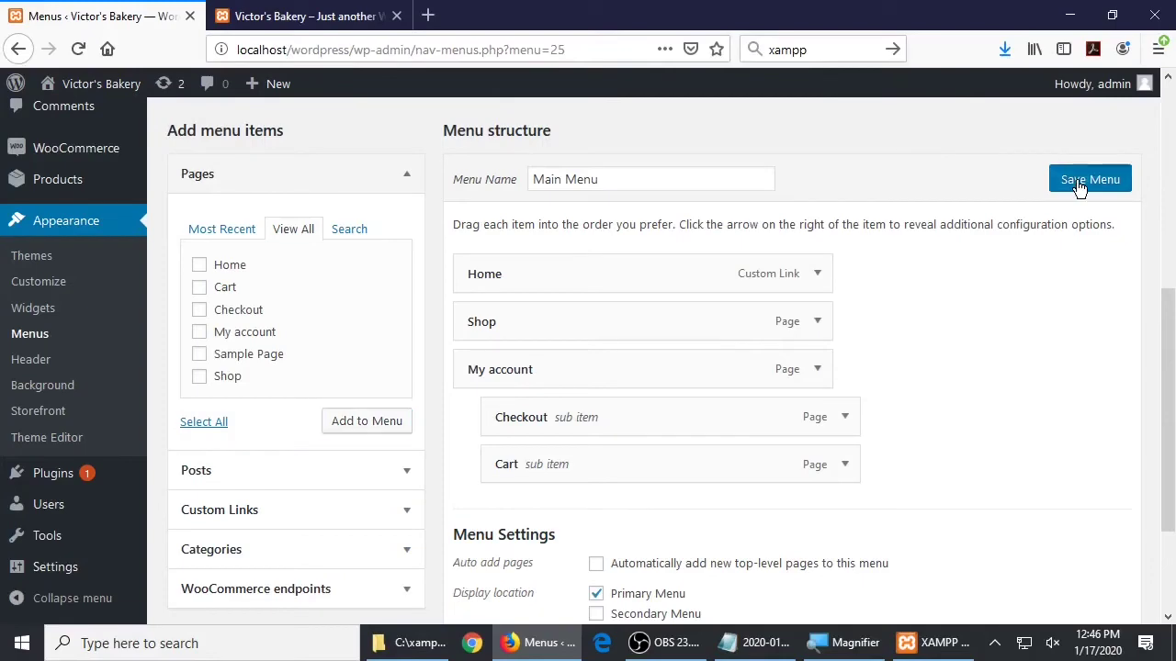
{"action": "left_click", "coordinate": [1079, 187]}
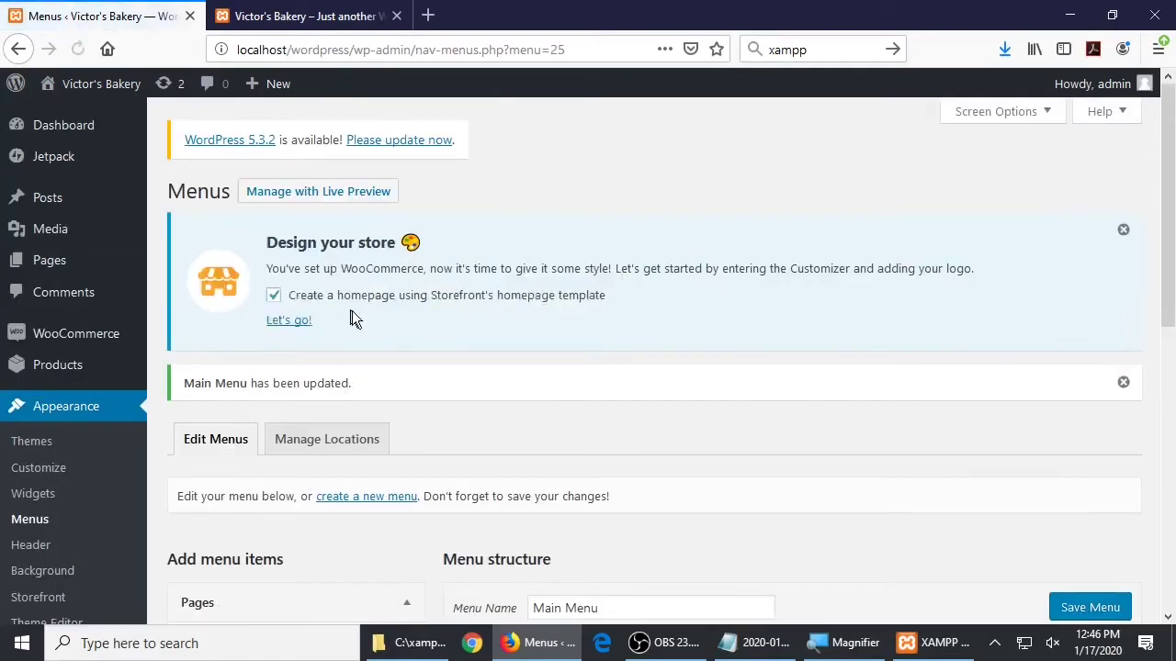
Examine the full list of post categories that can be added to the menu.
{"action": "scroll", "coordinate": [415, 330], "scroll_direction": "down", "scroll_amount": 4}
{"action": "scroll", "coordinate": [415, 330], "scroll_direction": "down", "scroll_amount": 1}
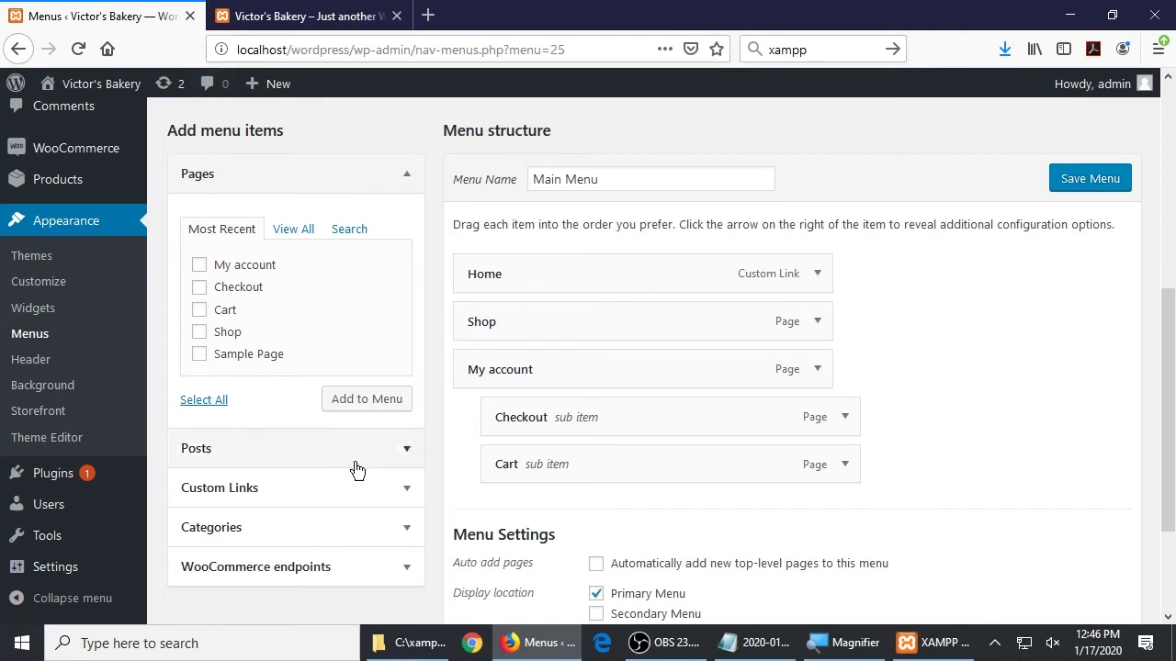
{"action": "left_click", "coordinate": [386, 527]}
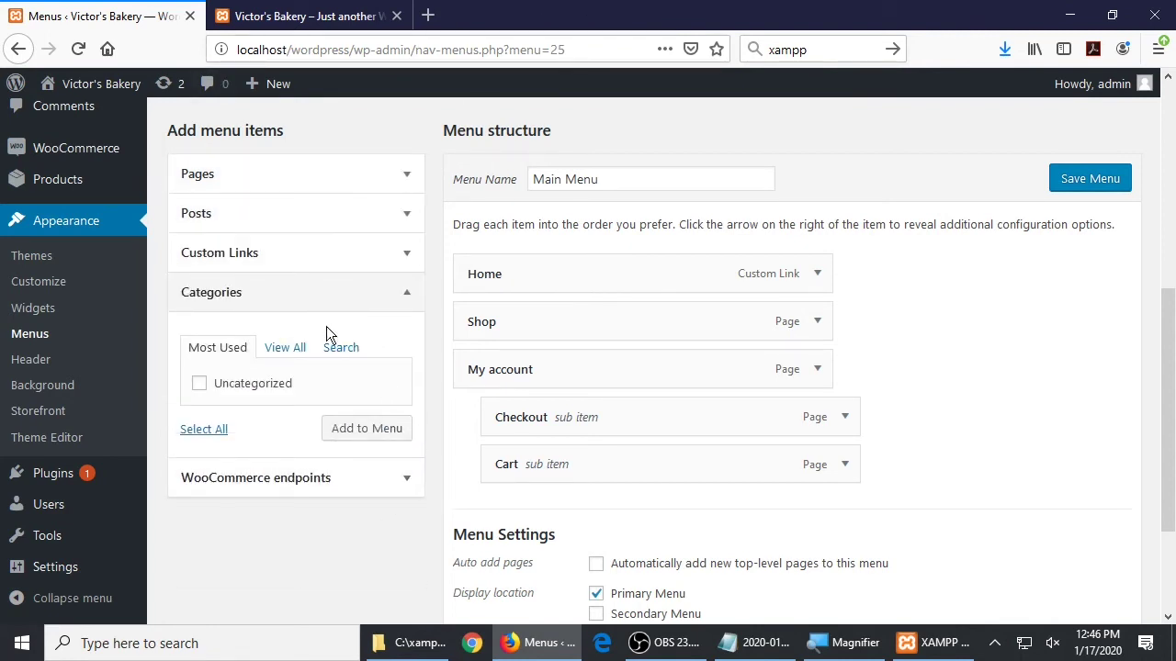
{"action": "left_click", "coordinate": [284, 346]}
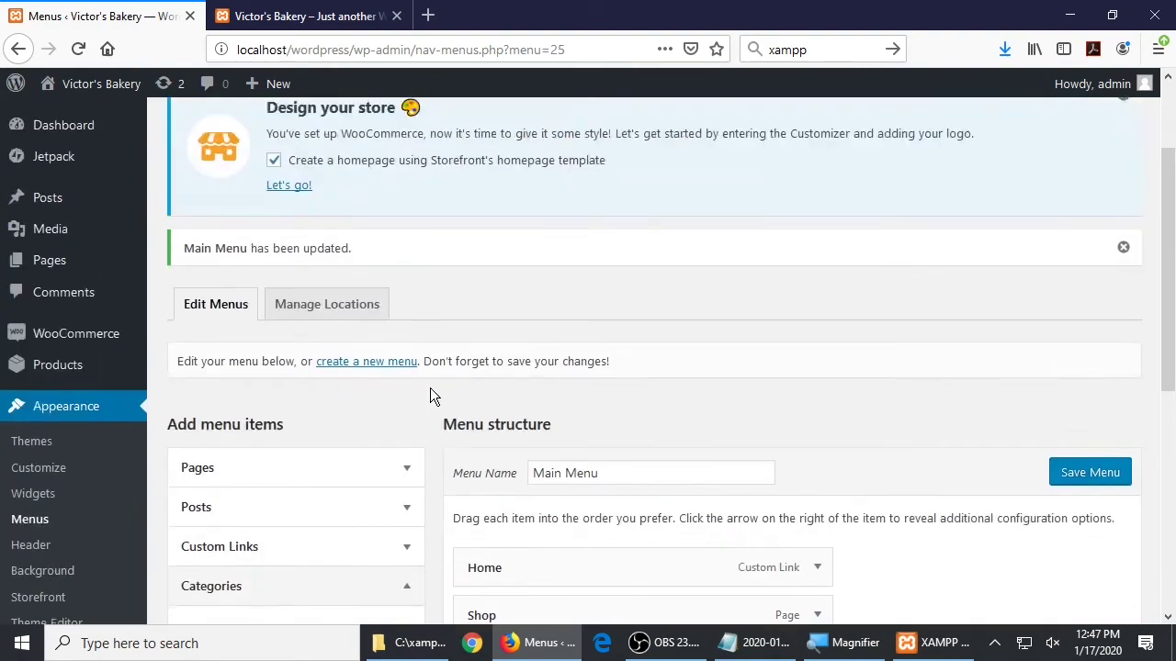
{"action": "scroll", "coordinate": [430, 387], "scroll_direction": "down", "scroll_amount": 4}
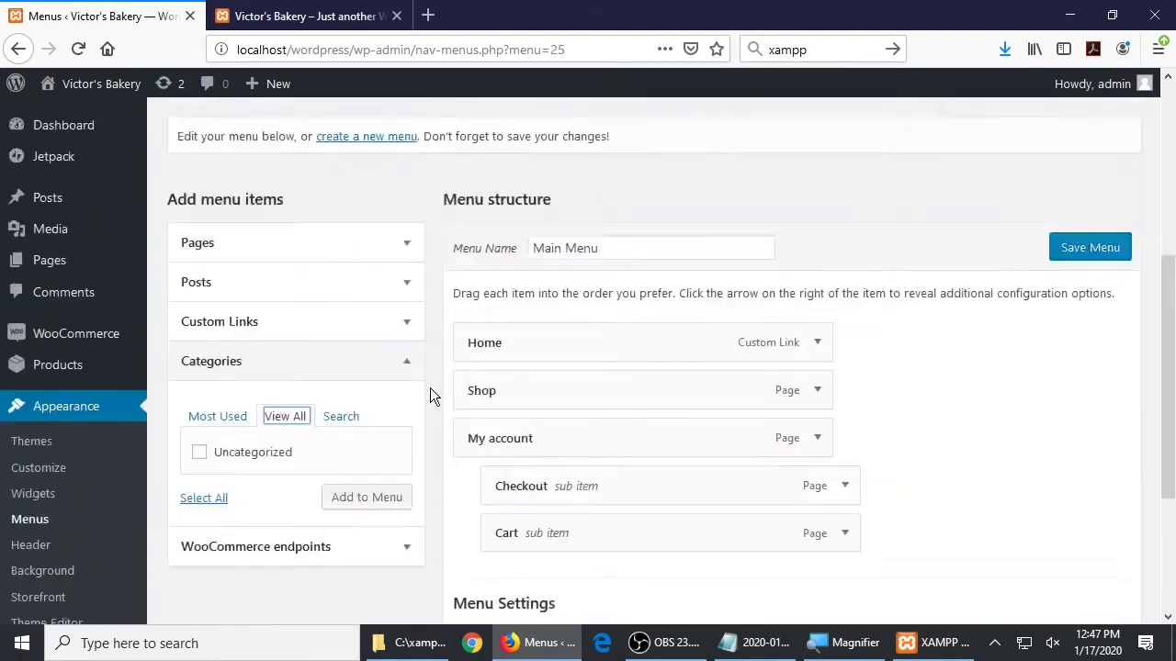
{"action": "scroll", "coordinate": [430, 388], "scroll_direction": "up", "scroll_amount": 4}
{"action": "scroll", "coordinate": [430, 387], "scroll_direction": "down", "scroll_amount": 5}
{"action": "scroll", "coordinate": [430, 387], "scroll_direction": "up", "scroll_amount": 4}
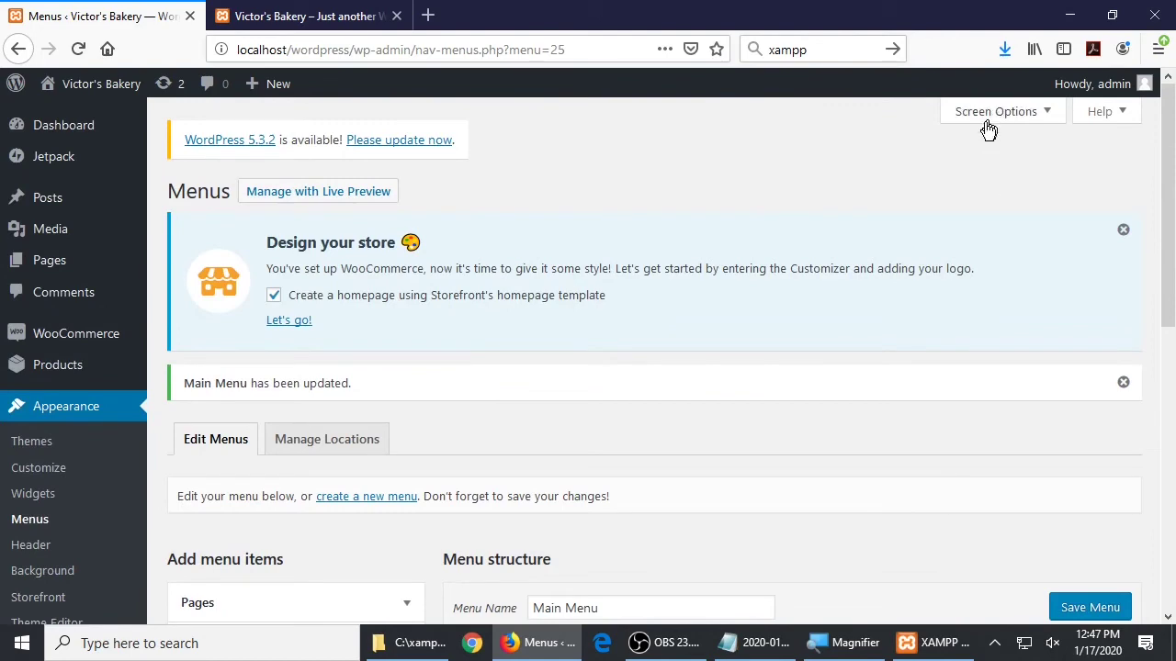
{"action": "scroll", "coordinate": [1008, 318], "scroll_direction": "down", "scroll_amount": 3}
{"action": "scroll", "coordinate": [1006, 293], "scroll_direction": "up", "scroll_amount": 3}
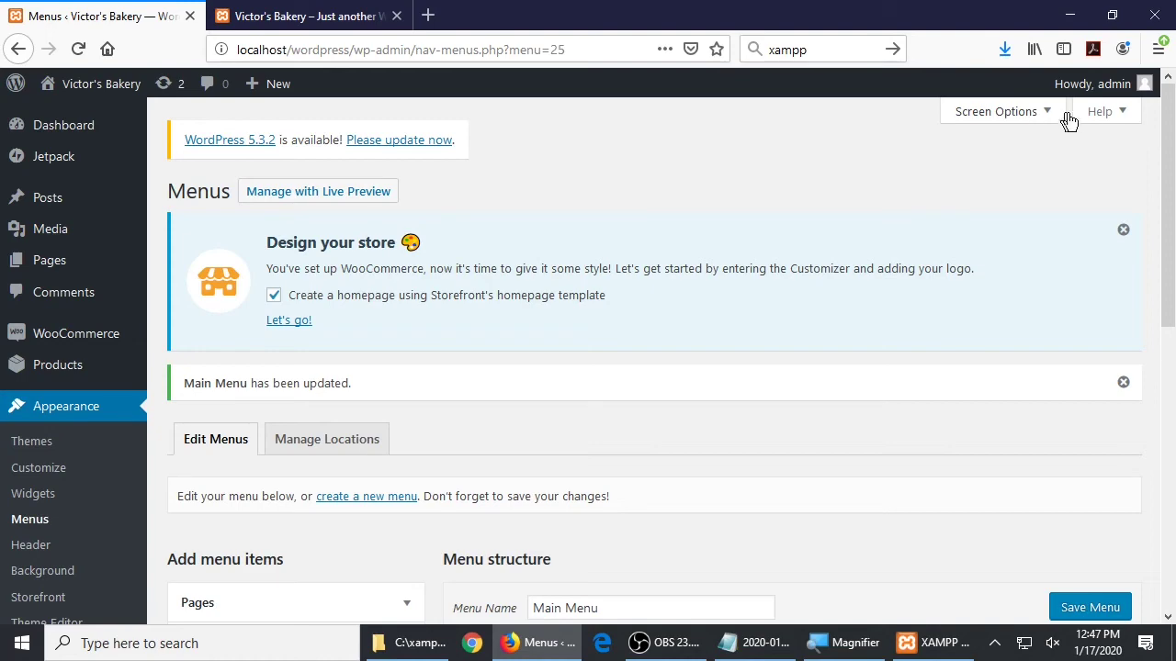
{"action": "scroll", "coordinate": [871, 345], "scroll_direction": "down", "scroll_amount": 2}
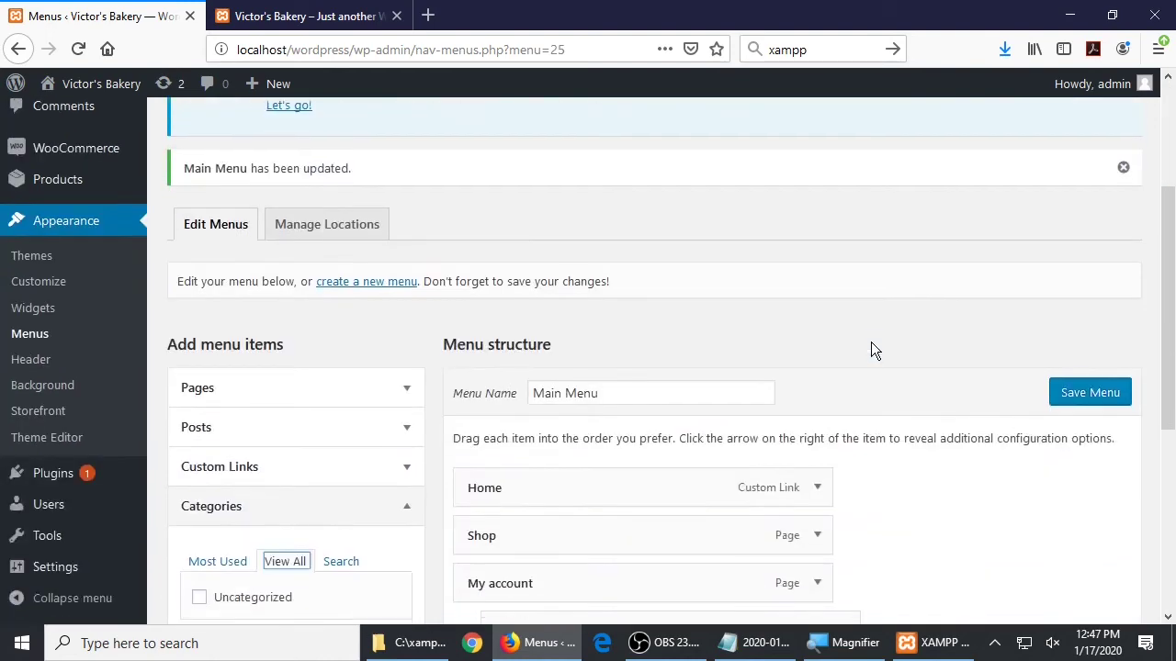
{"action": "scroll", "coordinate": [871, 344], "scroll_direction": "up", "scroll_amount": 2}
{"action": "double_click", "coordinate": [187, 191]}
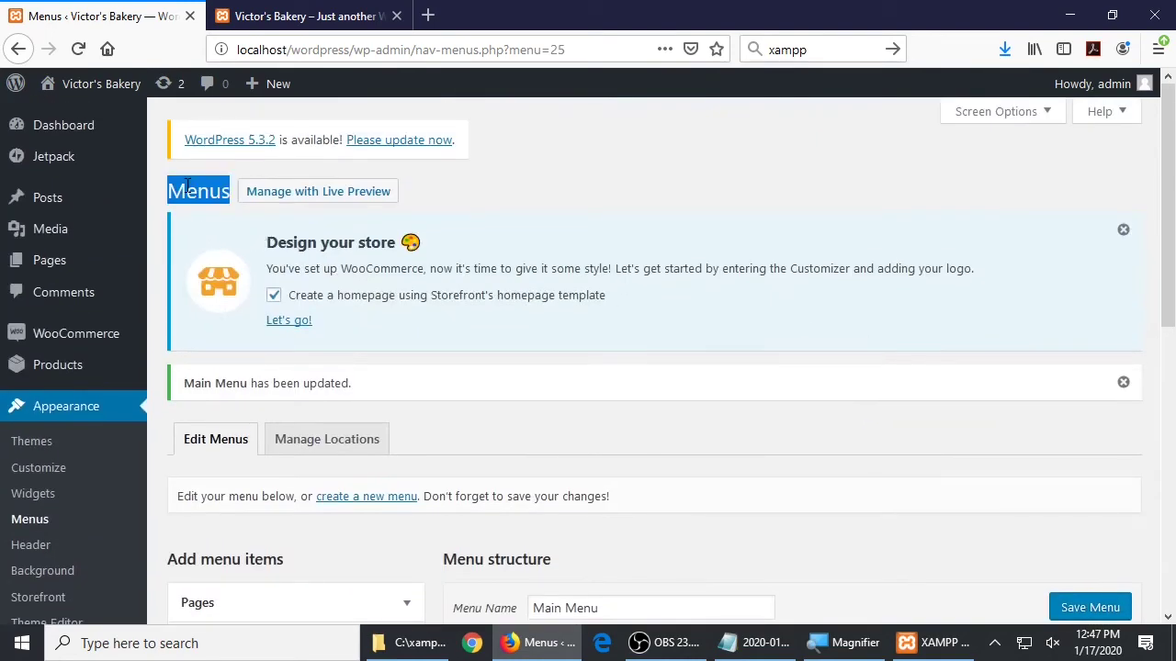
{"action": "left_click", "coordinate": [786, 123]}
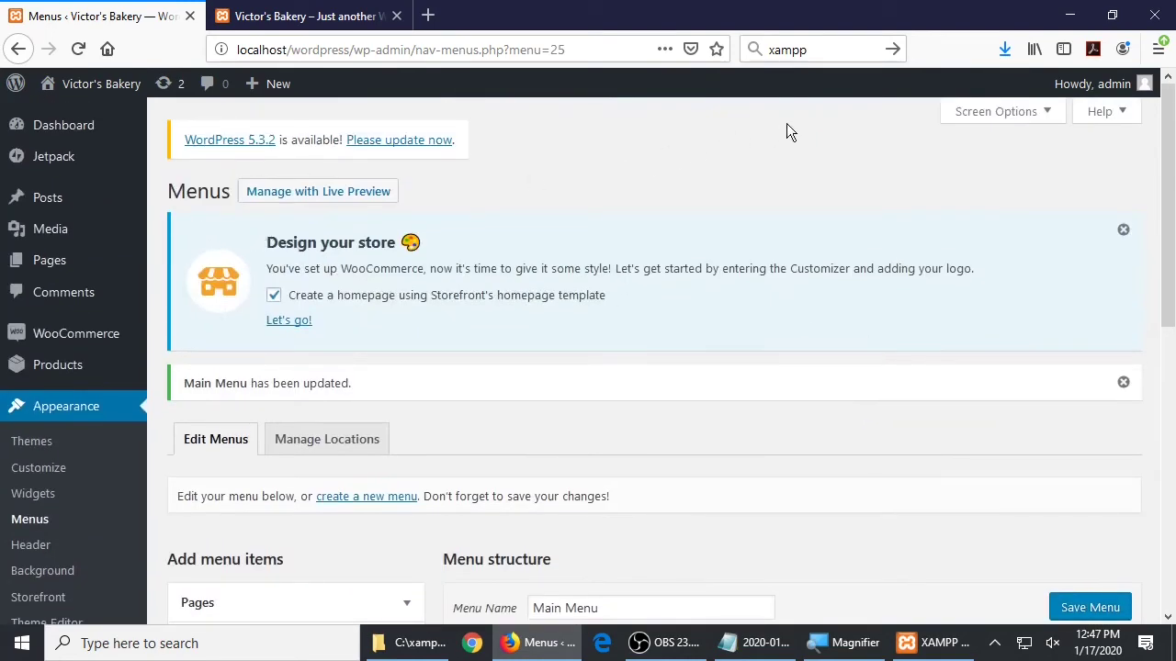
Set the menu editor's screen options to show the Product categories box and hide Posts, Categories and WooCommerce endpoints.
{"action": "left_click", "coordinate": [997, 117]}
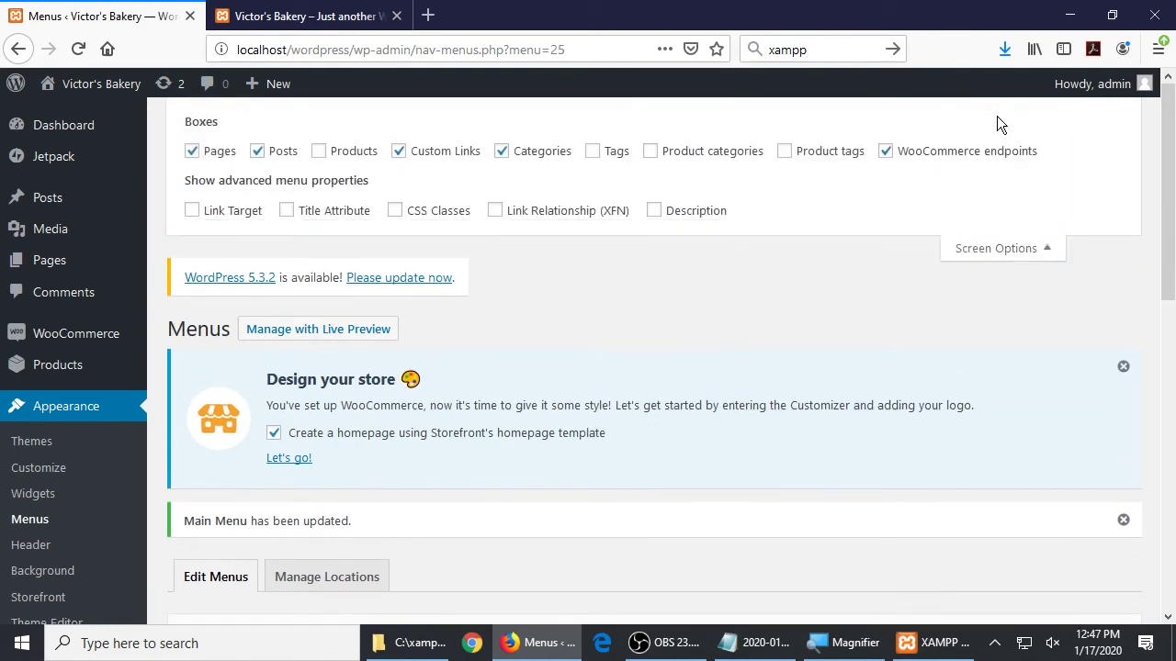
{"action": "left_click", "coordinate": [971, 245]}
{"action": "left_click", "coordinate": [980, 115]}
{"action": "left_click", "coordinate": [684, 154]}
{"action": "left_click", "coordinate": [889, 161]}
{"action": "left_click", "coordinate": [502, 153]}
{"action": "left_click", "coordinate": [502, 153]}
{"action": "left_click", "coordinate": [503, 153]}
{"action": "left_click", "coordinate": [258, 153]}
{"action": "left_click", "coordinate": [792, 154]}
{"action": "left_click", "coordinate": [795, 159]}
Add the Cakes, Cookies and Pies product categories to Main Menu from the full category list.
{"action": "scroll", "coordinate": [512, 325], "scroll_direction": "down", "scroll_amount": 5}
{"action": "scroll", "coordinate": [338, 459], "scroll_direction": "down", "scroll_amount": 3}
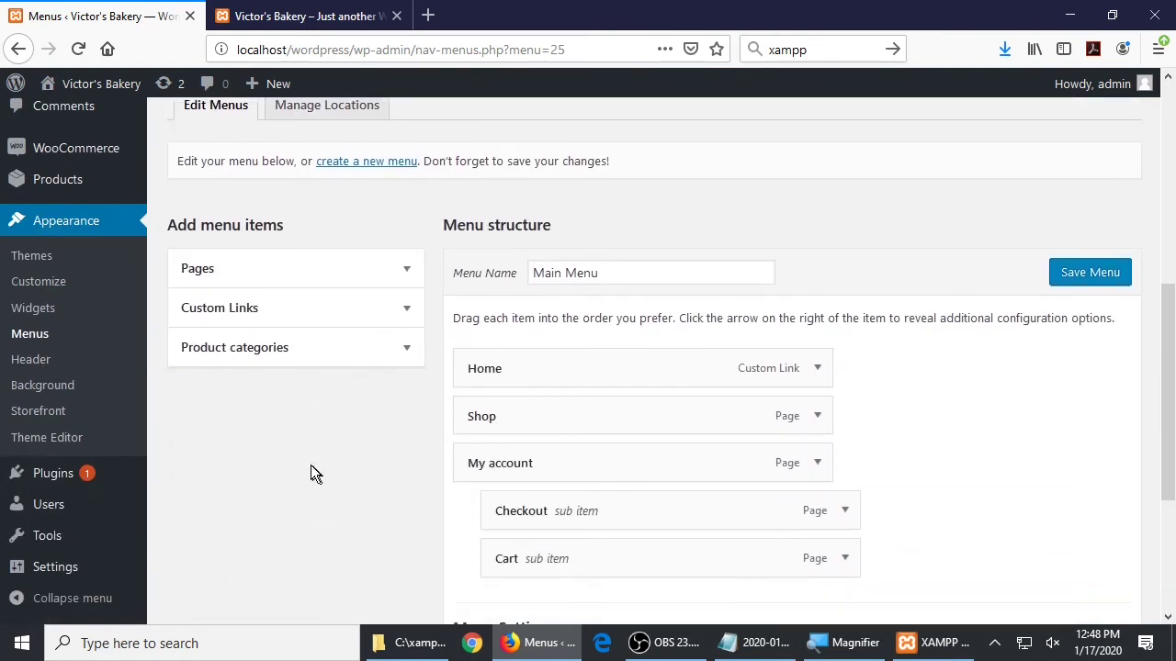
{"action": "left_click", "coordinate": [331, 371]}
{"action": "left_click", "coordinate": [274, 405]}
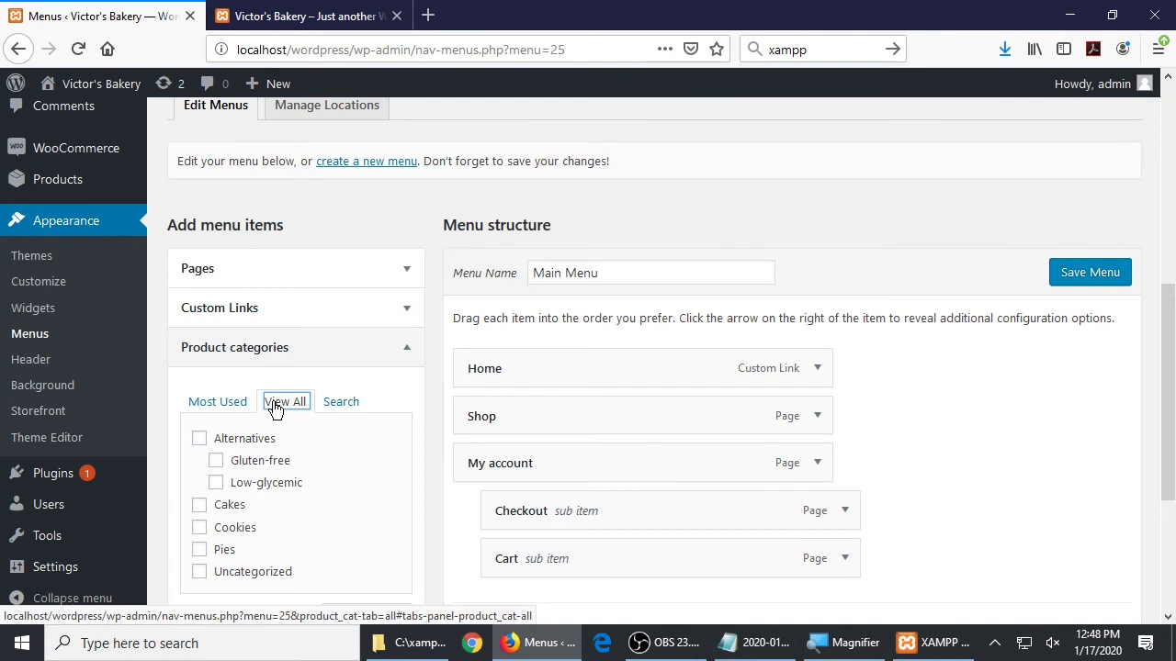
{"action": "left_click", "coordinate": [201, 505]}
{"action": "left_click", "coordinate": [200, 527]}
{"action": "left_click", "coordinate": [201, 550]}
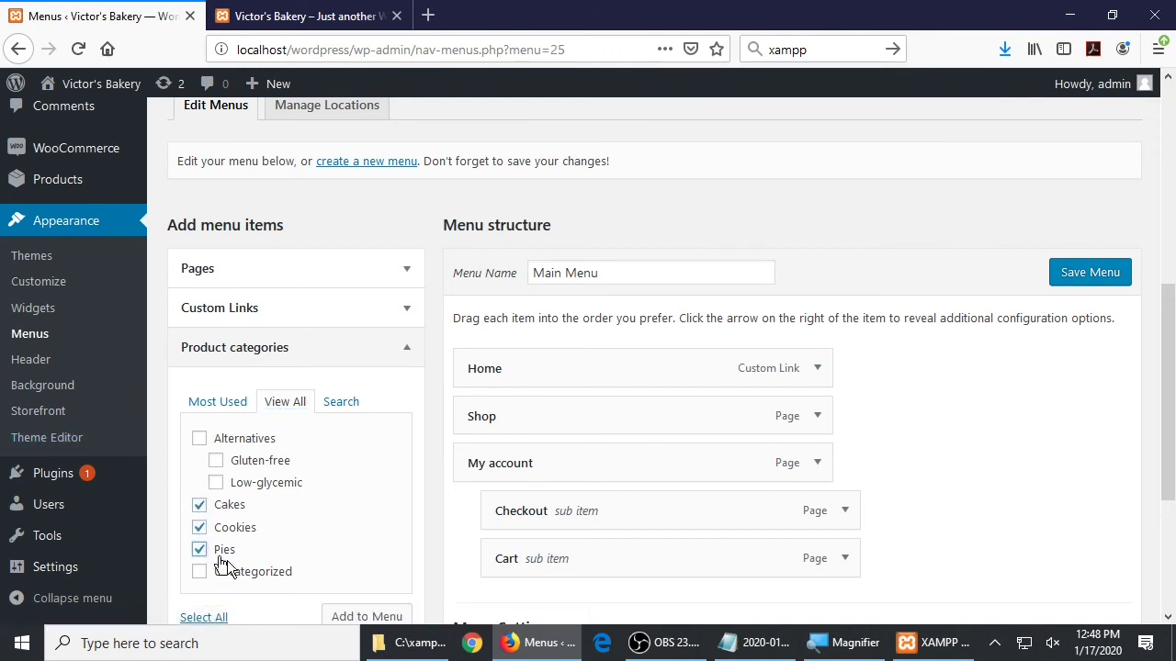
{"action": "left_click", "coordinate": [335, 614]}
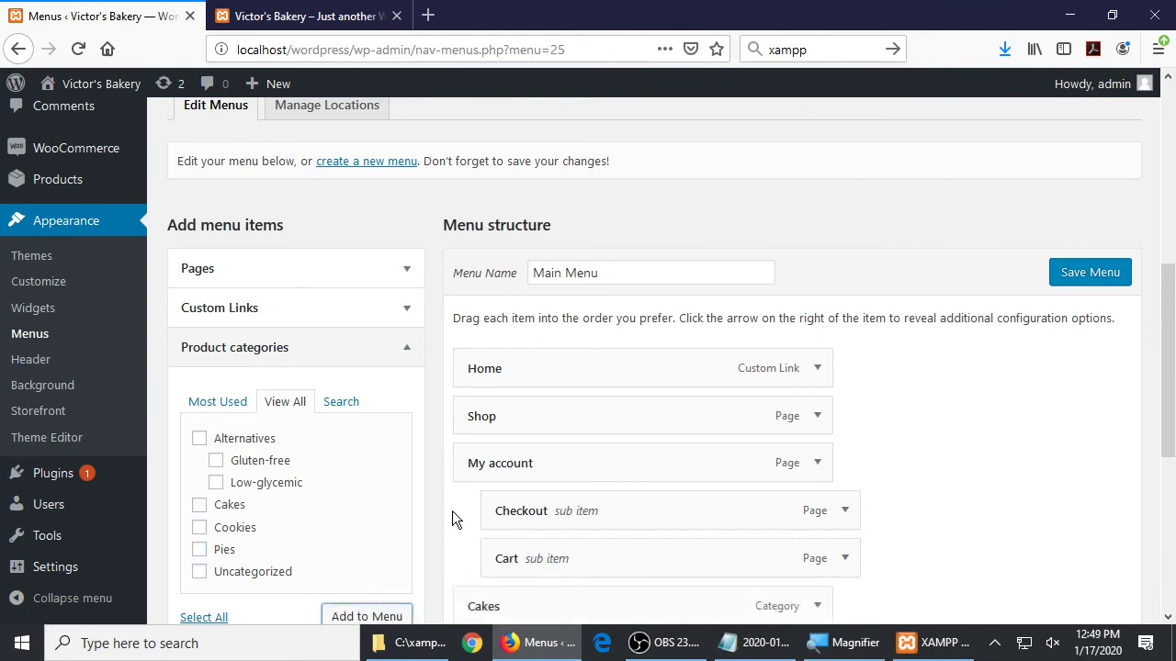
Nest Cakes, Cookies and Pies in that order as sub items under Shop, and save Main Menu.
{"action": "scroll", "coordinate": [452, 511], "scroll_direction": "down", "scroll_amount": 3}
{"action": "scroll", "coordinate": [452, 511], "scroll_direction": "down", "scroll_amount": 1}
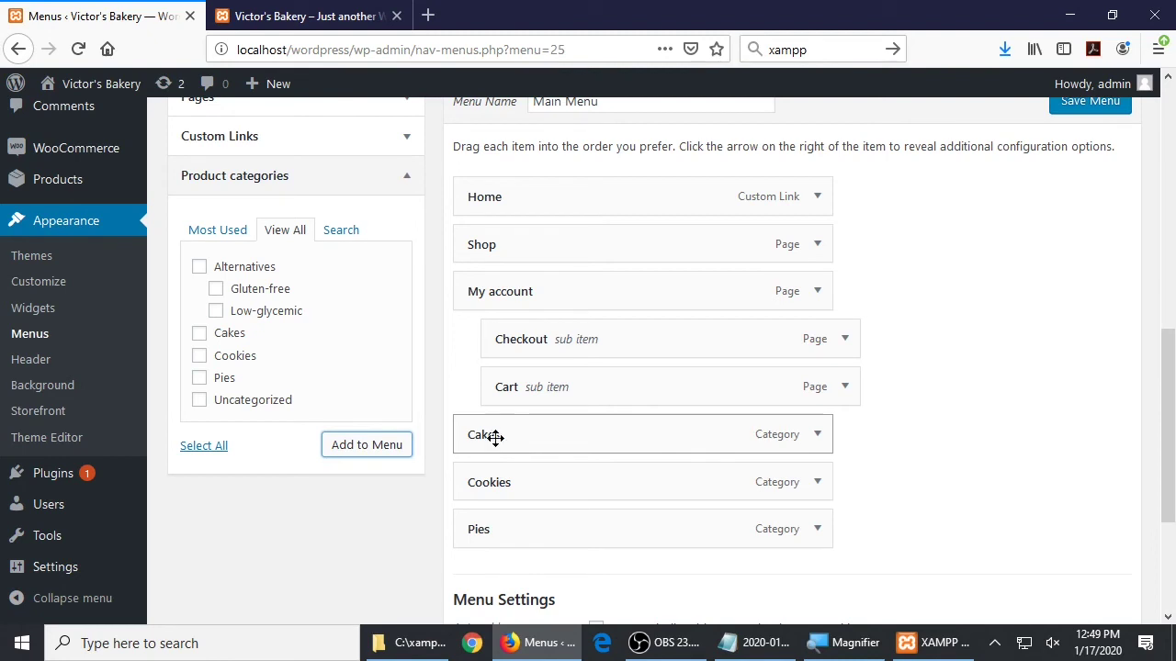
{"action": "left_click_drag", "start_coordinate": [490, 438], "coordinate": [537, 275]}
{"action": "left_click_drag", "start_coordinate": [499, 482], "coordinate": [526, 340]}
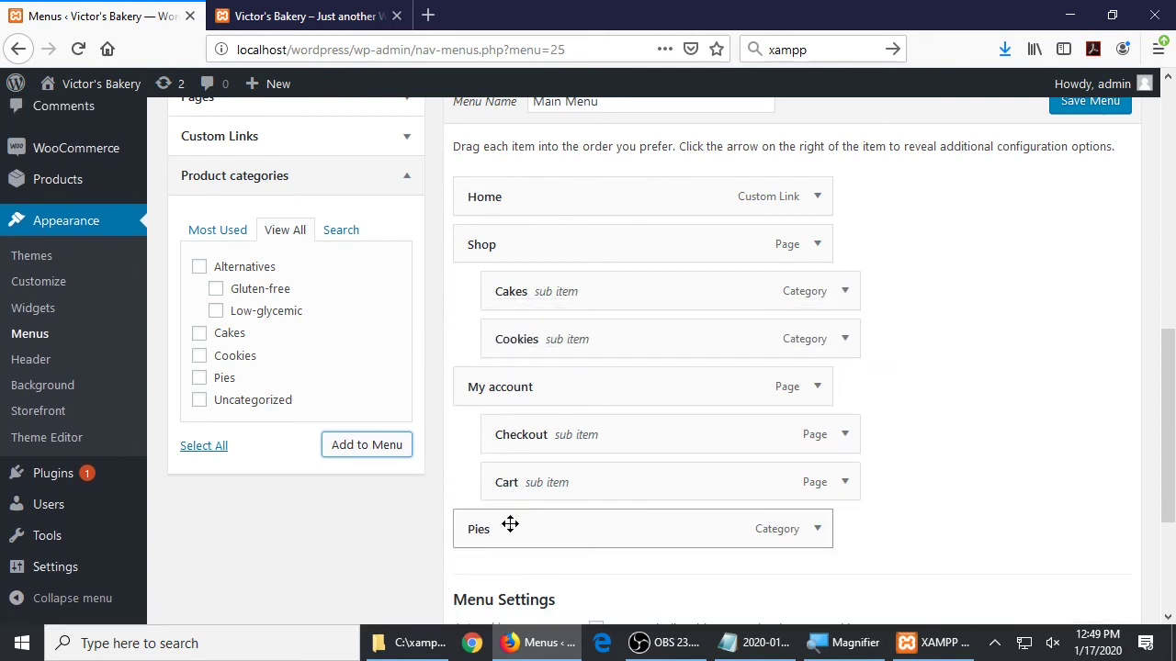
{"action": "left_click_drag", "start_coordinate": [509, 524], "coordinate": [538, 380]}
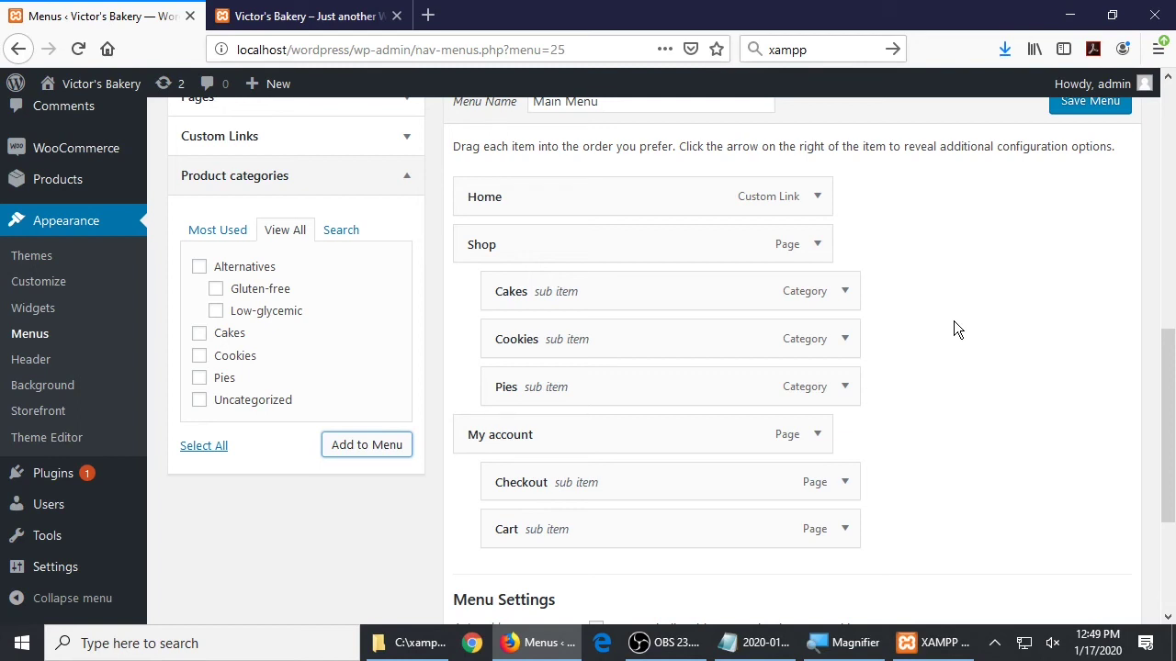
{"action": "scroll", "coordinate": [954, 321], "scroll_direction": "down", "scroll_amount": 3}
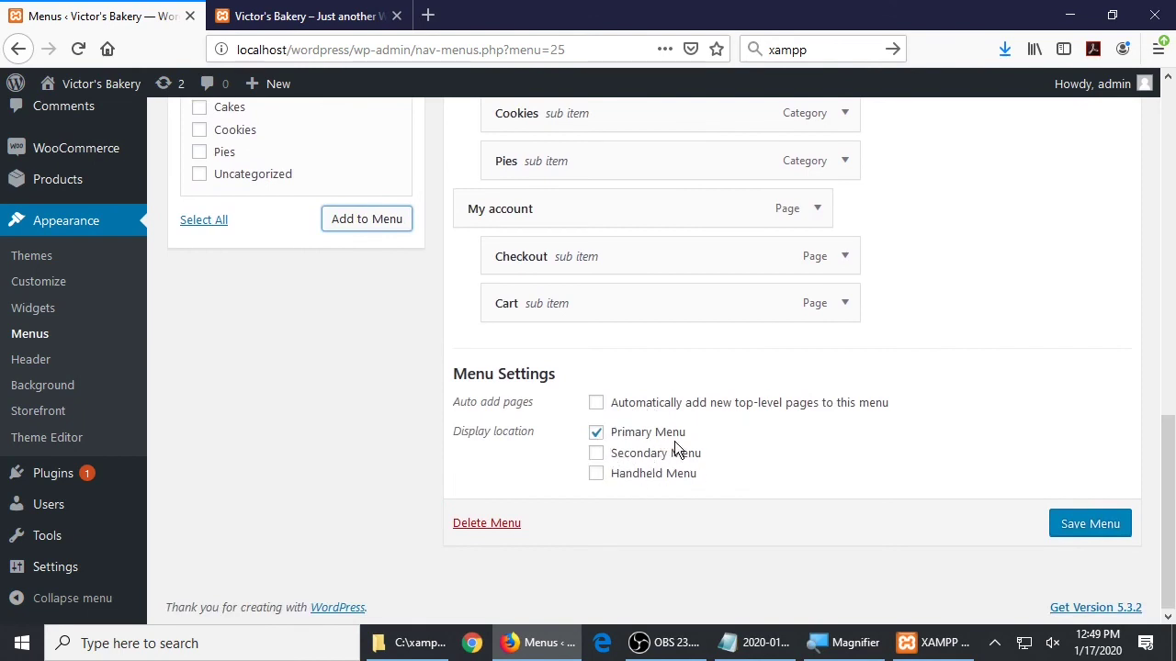
{"action": "scroll", "coordinate": [289, 265], "scroll_direction": "up", "scroll_amount": 3}
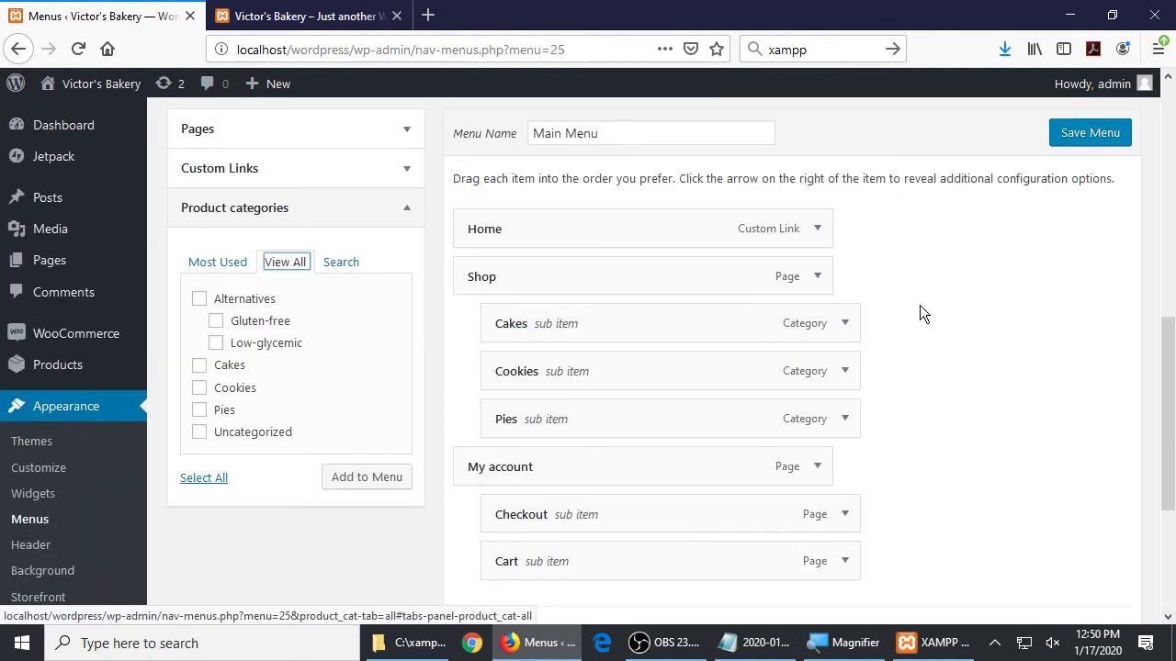
{"action": "left_click", "coordinate": [1091, 134]}
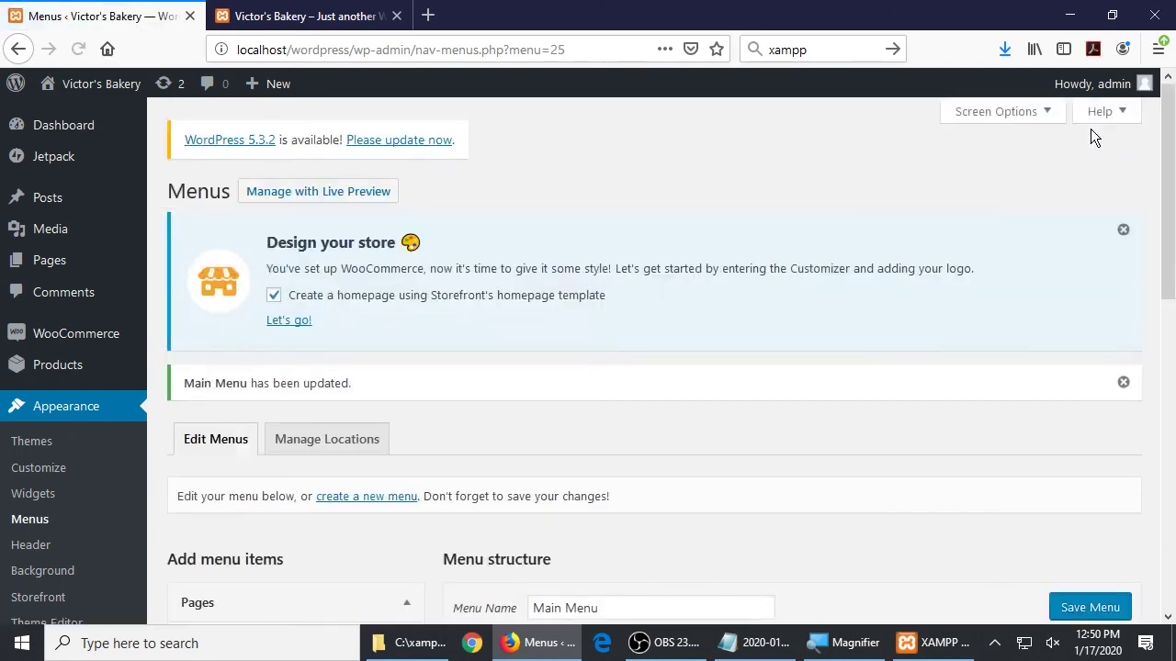
Review the saved menu structure, and check the My account and Shop submenus on the site's front page.
{"action": "scroll", "coordinate": [895, 276], "scroll_direction": "down", "scroll_amount": 5}
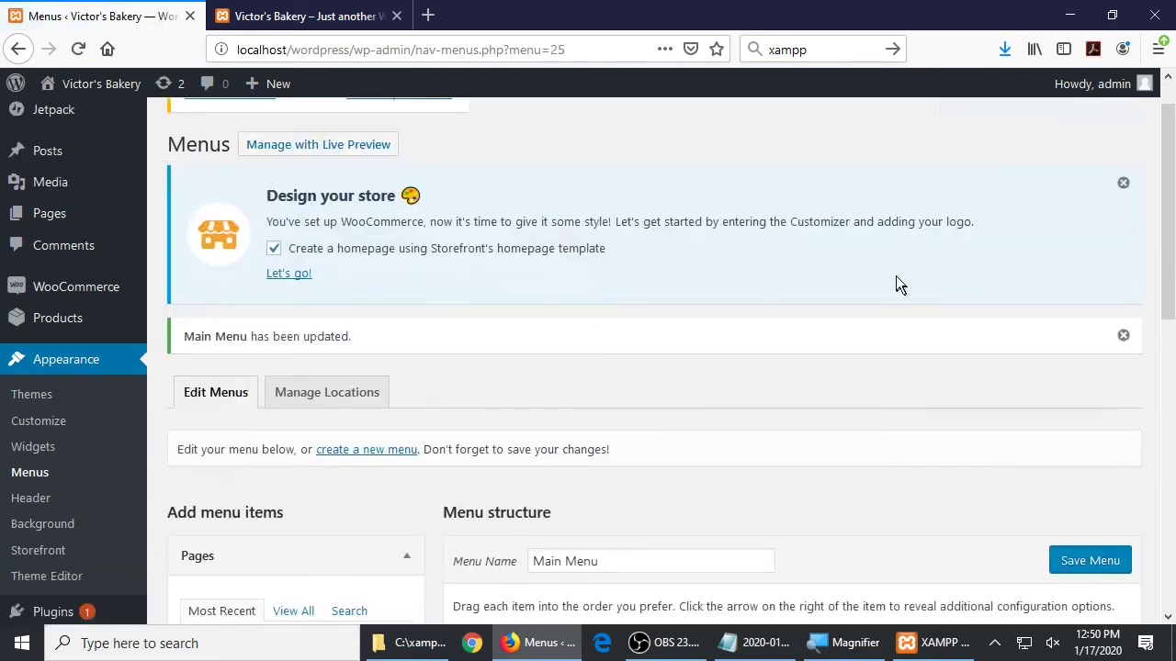
{"action": "scroll", "coordinate": [897, 276], "scroll_direction": "down", "scroll_amount": 1}
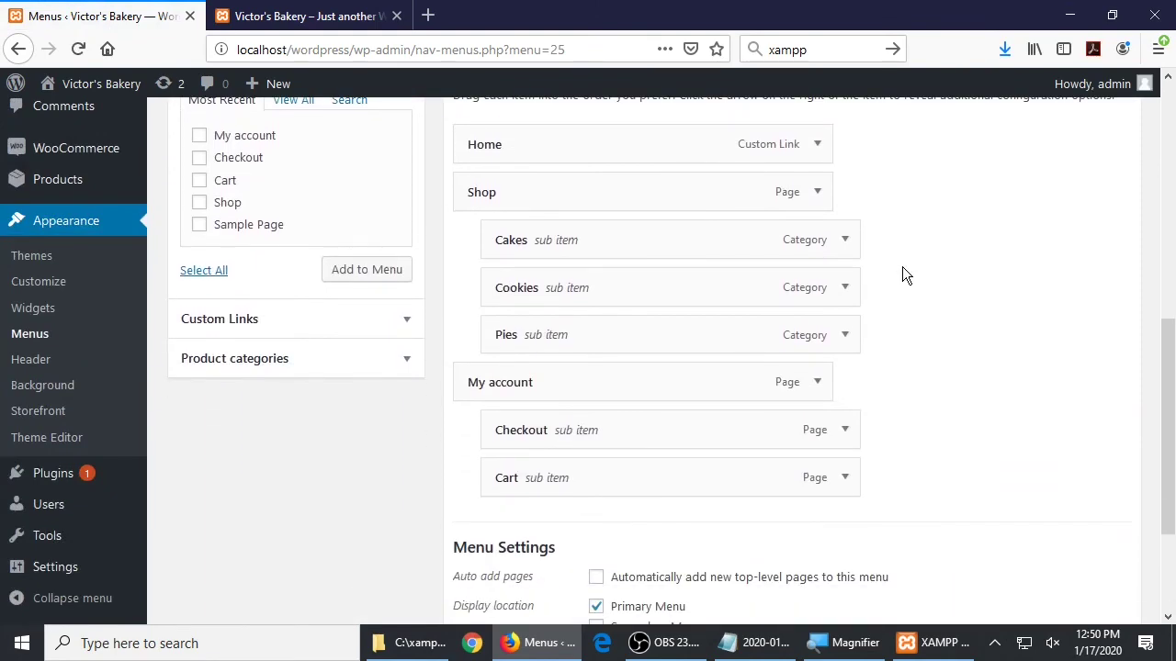
{"action": "scroll", "coordinate": [903, 265], "scroll_direction": "up", "scroll_amount": 10}
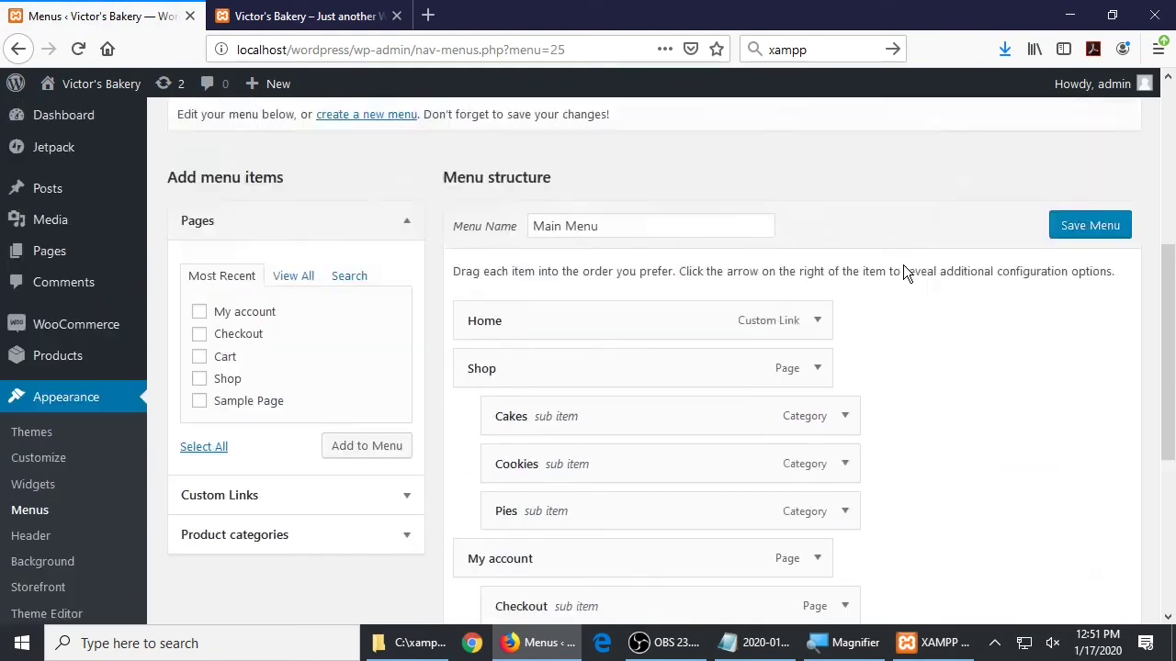
{"action": "left_click", "coordinate": [96, 84]}
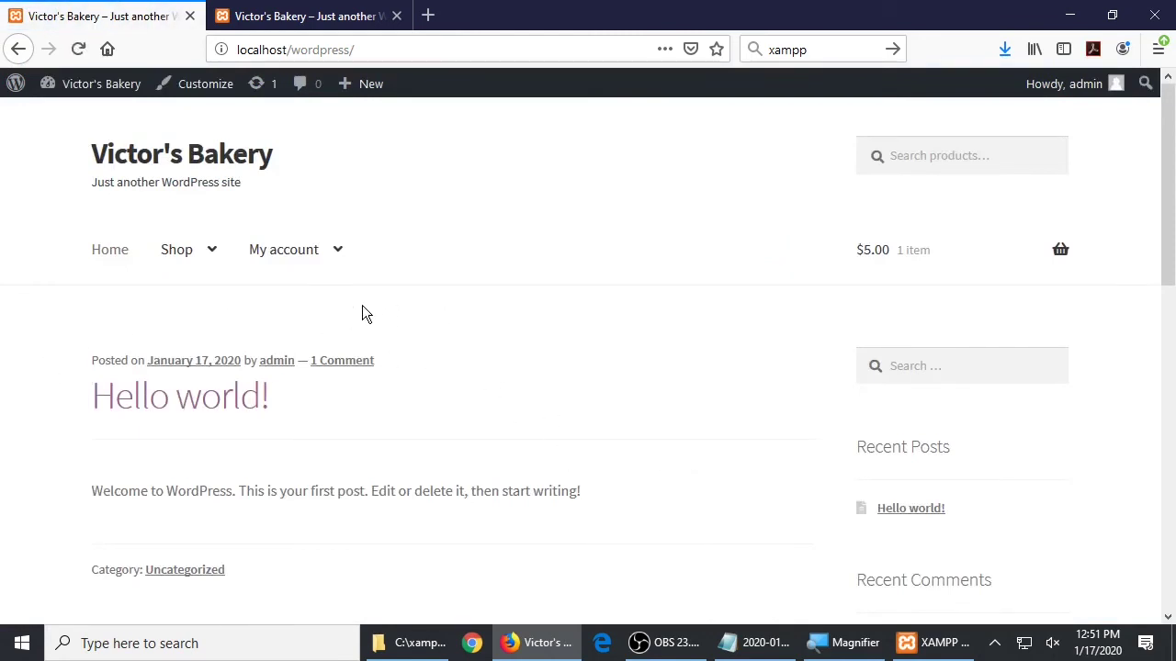
{"action": "mouse_move", "coordinate": [276, 268]}
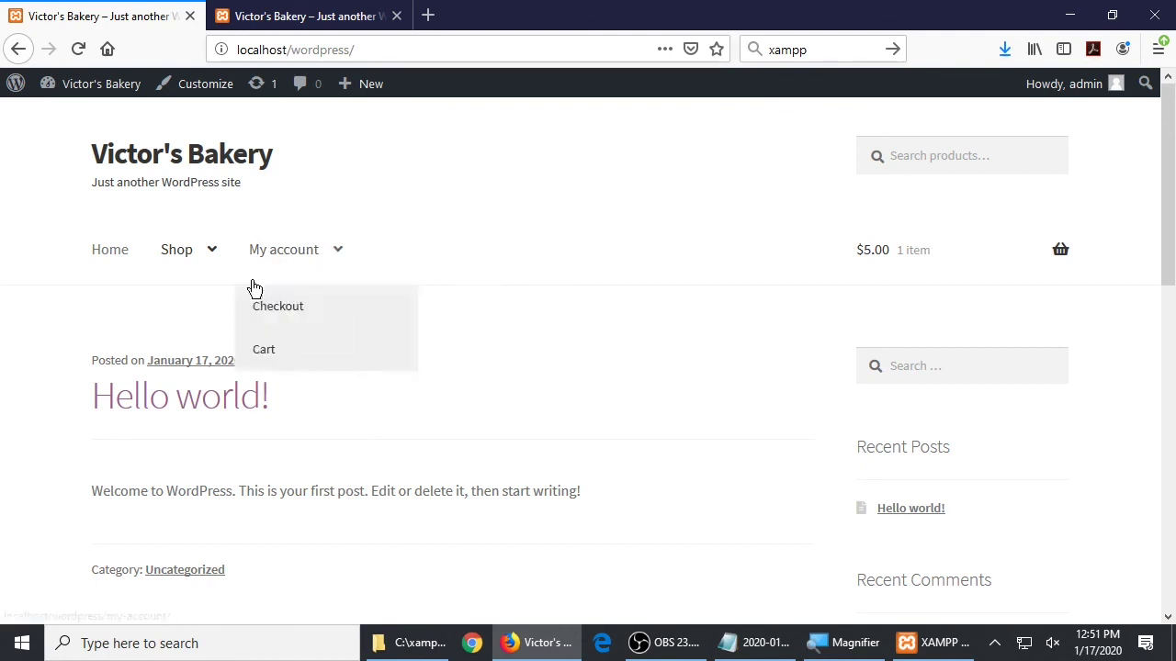
{"action": "mouse_move", "coordinate": [168, 267]}
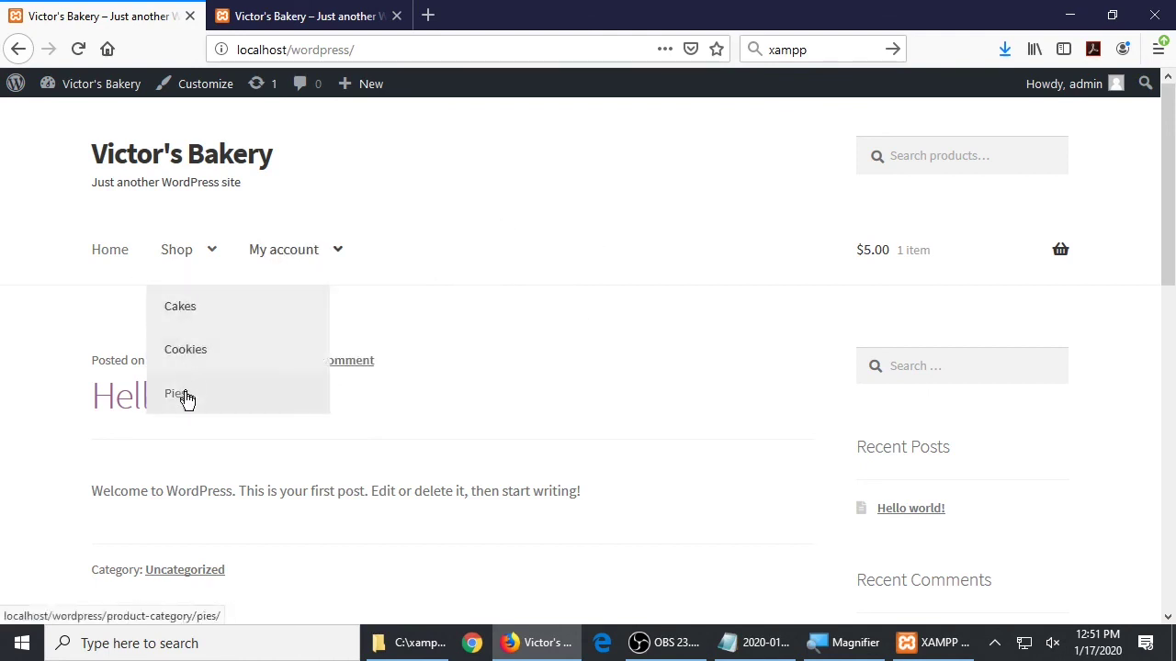
Open the store's Shop page, look through its products, and return to the Shop submenu.
{"action": "left_click", "coordinate": [169, 251]}
{"action": "scroll", "coordinate": [222, 331], "scroll_direction": "down", "scroll_amount": 5}
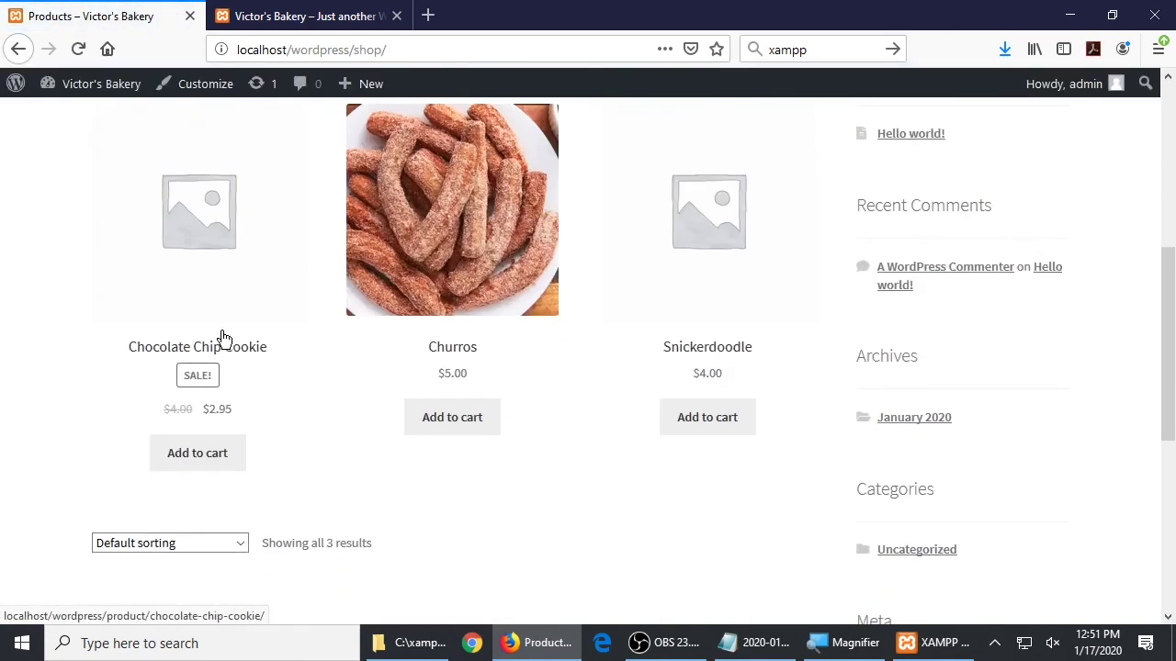
{"action": "scroll", "coordinate": [224, 338], "scroll_direction": "up", "scroll_amount": 5}
{"action": "mouse_move", "coordinate": [178, 265]}
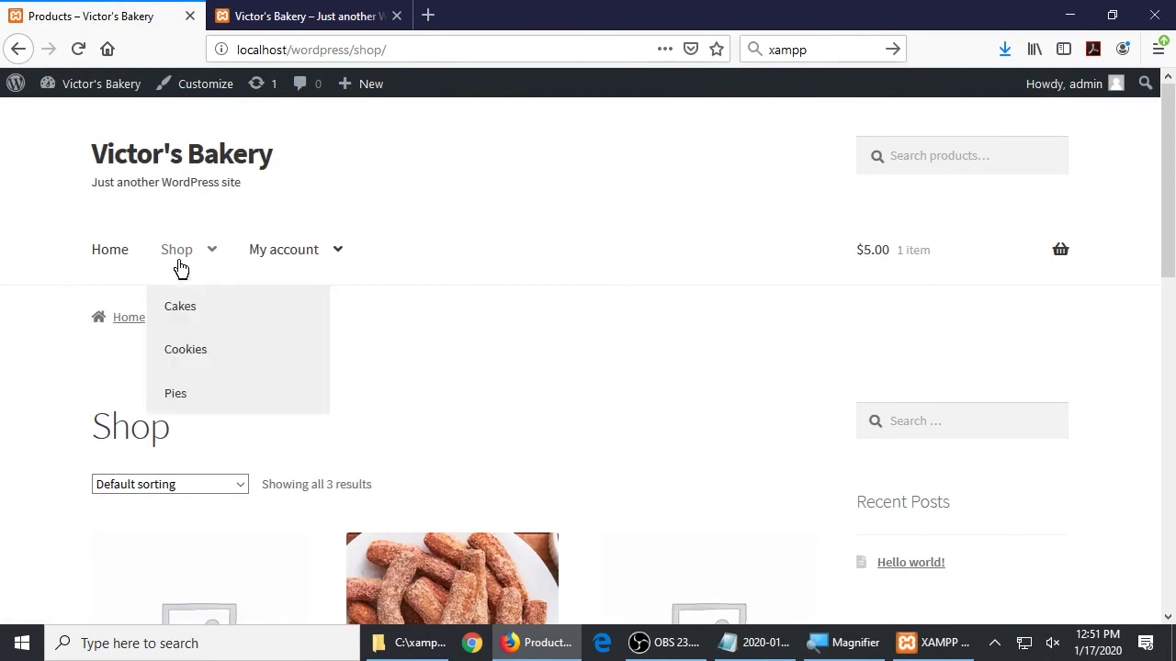
Open the Cookies category from the Shop submenu, look through its products, and return to the submenu.
{"action": "left_click", "coordinate": [206, 357]}
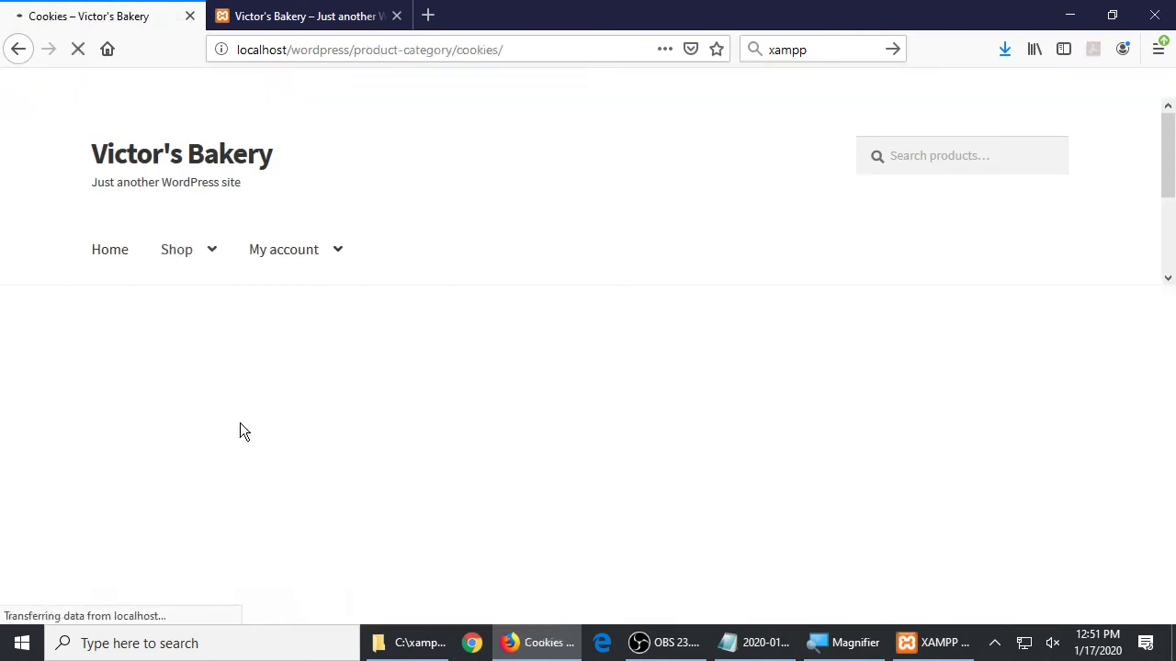
{"action": "scroll", "coordinate": [241, 427], "scroll_direction": "down", "scroll_amount": 2}
{"action": "scroll", "coordinate": [242, 428], "scroll_direction": "down", "scroll_amount": 3}
{"action": "scroll", "coordinate": [241, 428], "scroll_direction": "up", "scroll_amount": 5}
{"action": "mouse_move", "coordinate": [175, 251]}
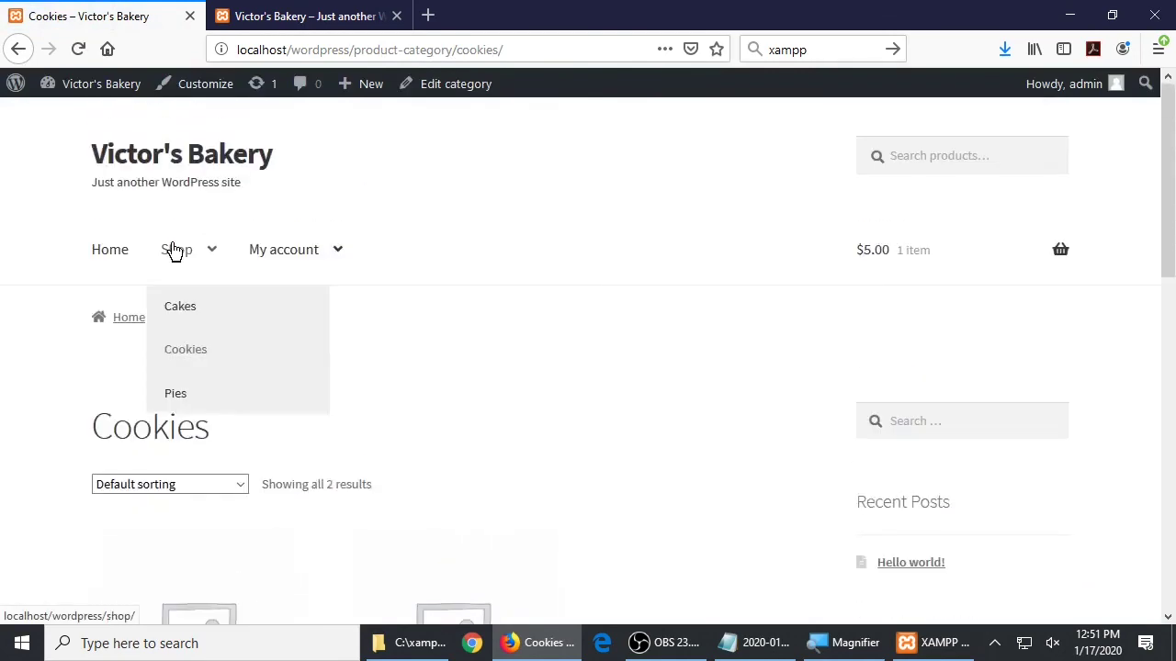
Open the Cakes category from the Shop submenu, examine its heading, description and product listing, and return to the submenu.
{"action": "left_click", "coordinate": [173, 308]}
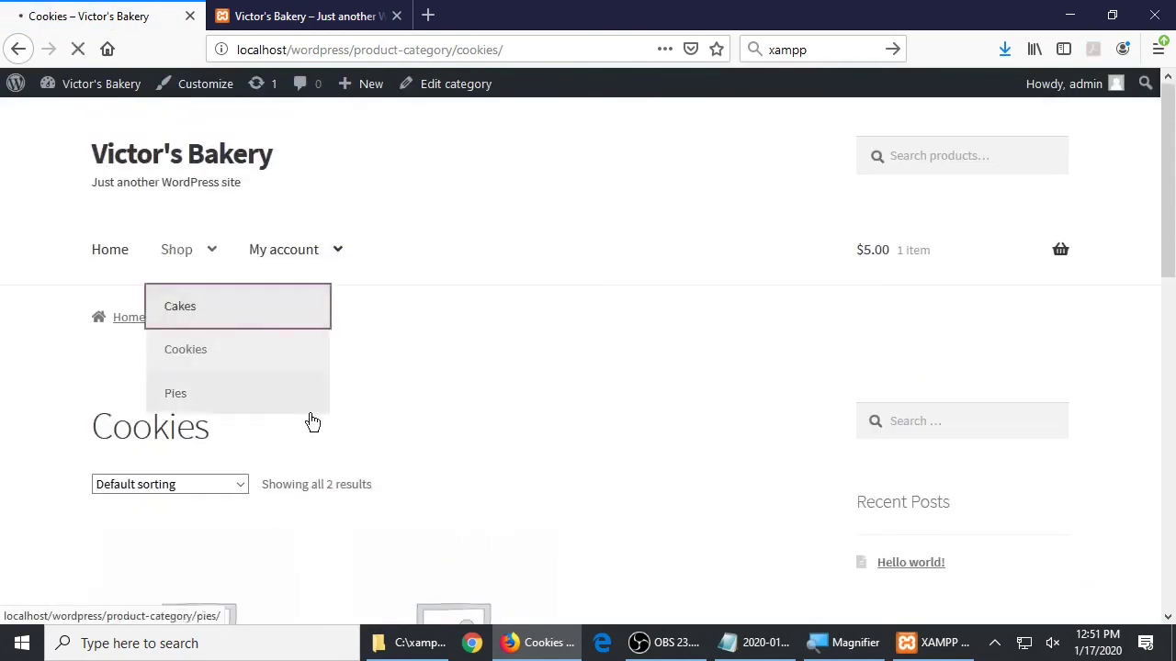
{"action": "scroll", "coordinate": [309, 413], "scroll_direction": "down", "scroll_amount": 3}
{"action": "scroll", "coordinate": [310, 414], "scroll_direction": "down", "scroll_amount": 1}
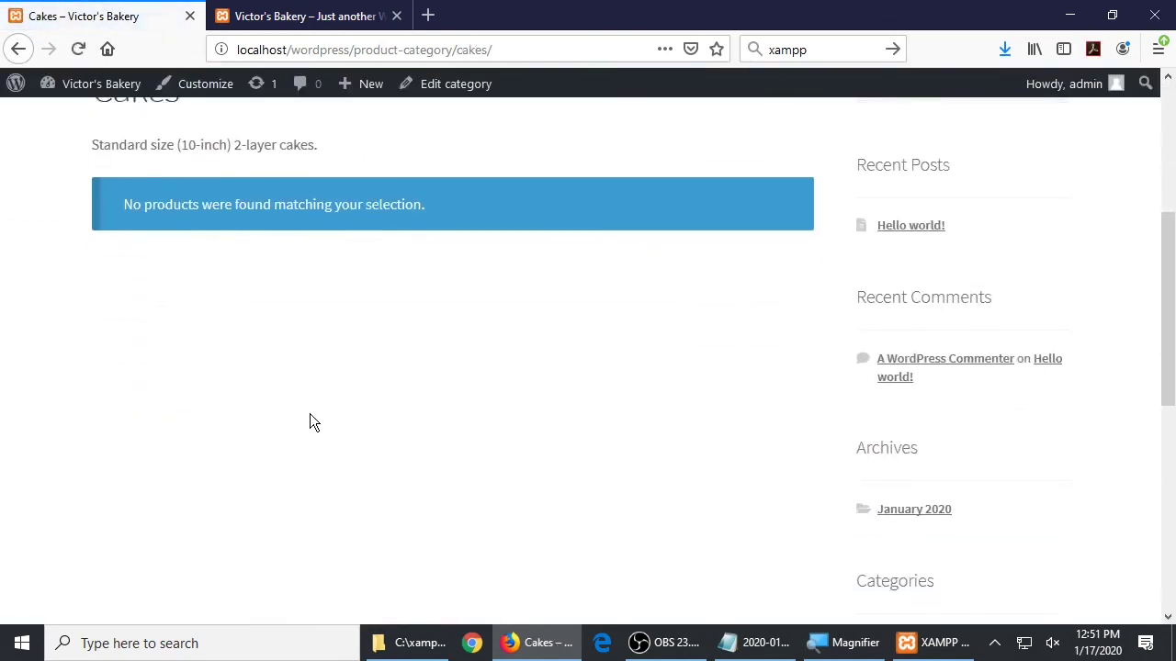
{"action": "scroll", "coordinate": [310, 413], "scroll_direction": "up", "scroll_amount": 3}
{"action": "scroll", "coordinate": [310, 413], "scroll_direction": "up", "scroll_amount": 2}
{"action": "mouse_move", "coordinate": [186, 267]}
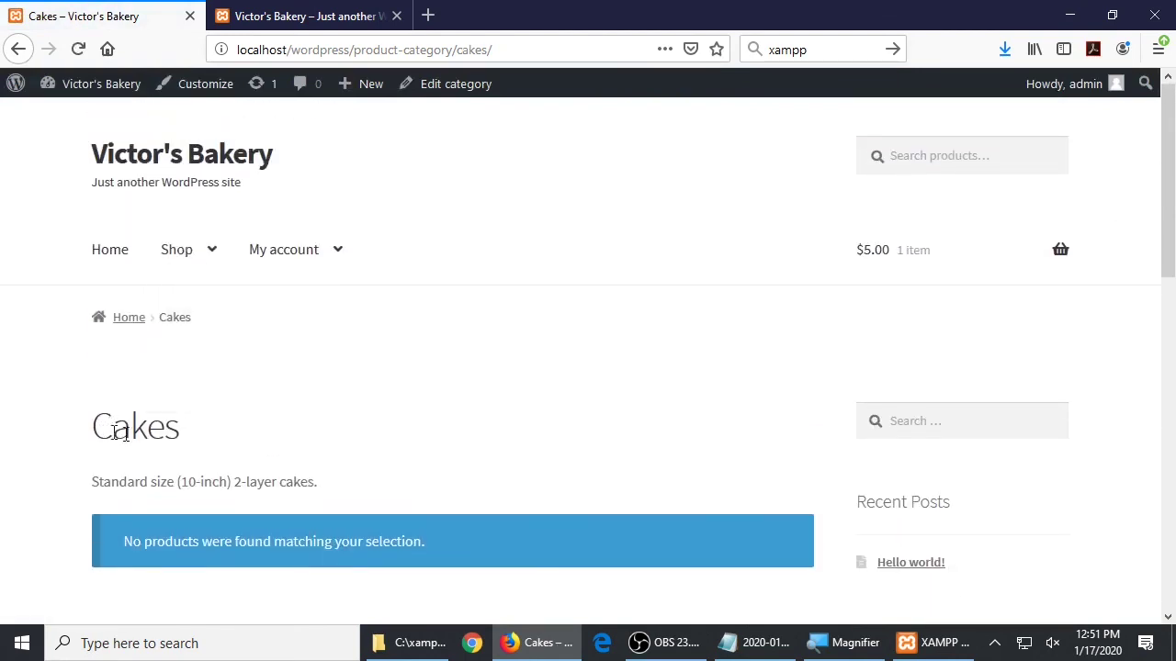
{"action": "left_click_drag", "start_coordinate": [111, 427], "coordinate": [175, 432]}
{"action": "left_click_drag", "start_coordinate": [120, 481], "coordinate": [252, 481]}
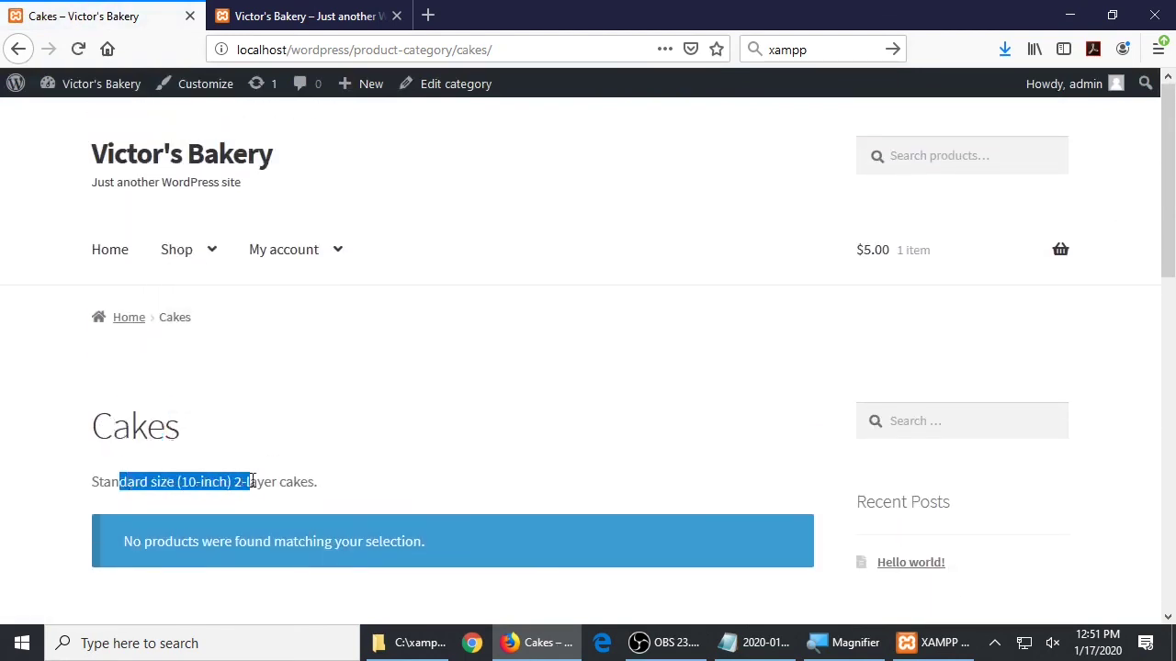
{"action": "left_click", "coordinate": [300, 435]}
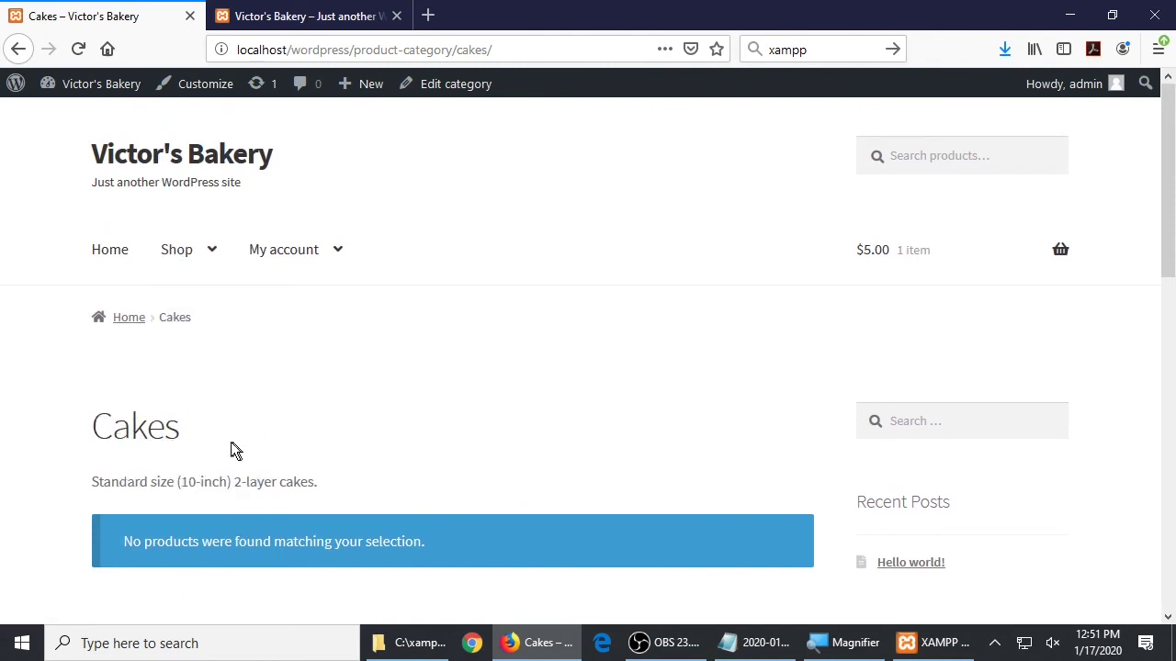
{"action": "mouse_move", "coordinate": [198, 269]}
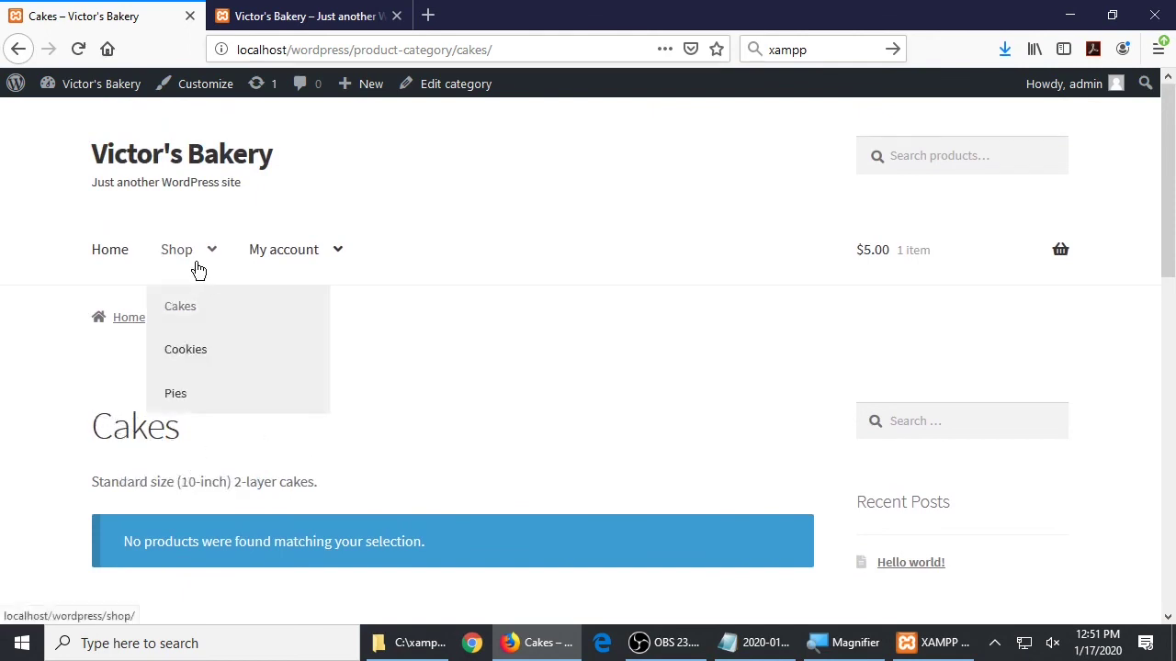